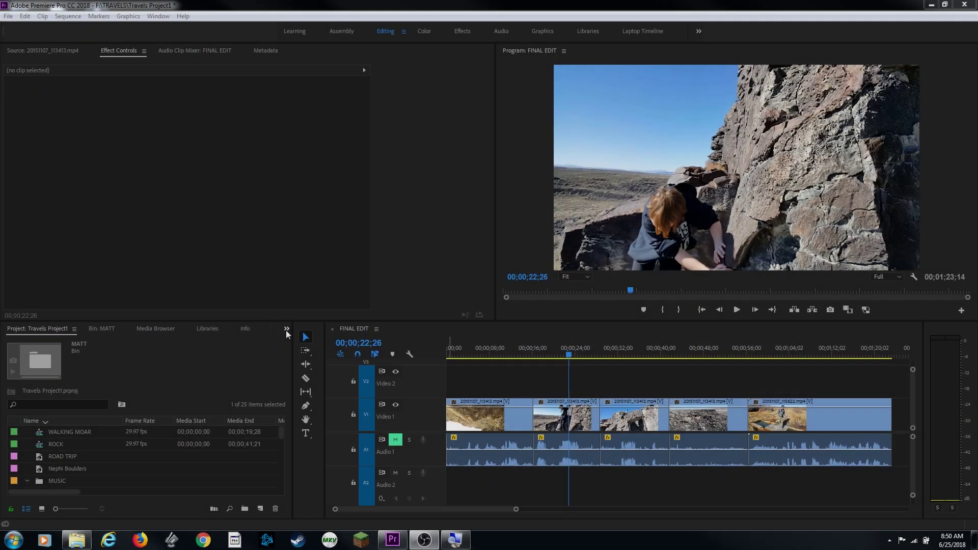
# Step: Show the Effects panel and expand Audio Effects to browse Amplify, Bass, Channel Volume and the other effects
pyautogui.click(286, 330)
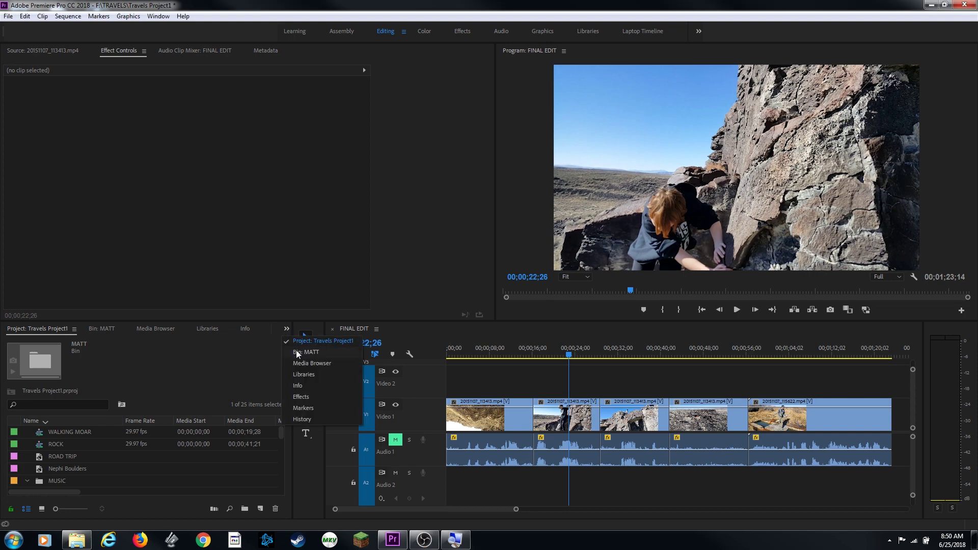
pyautogui.click(302, 397)
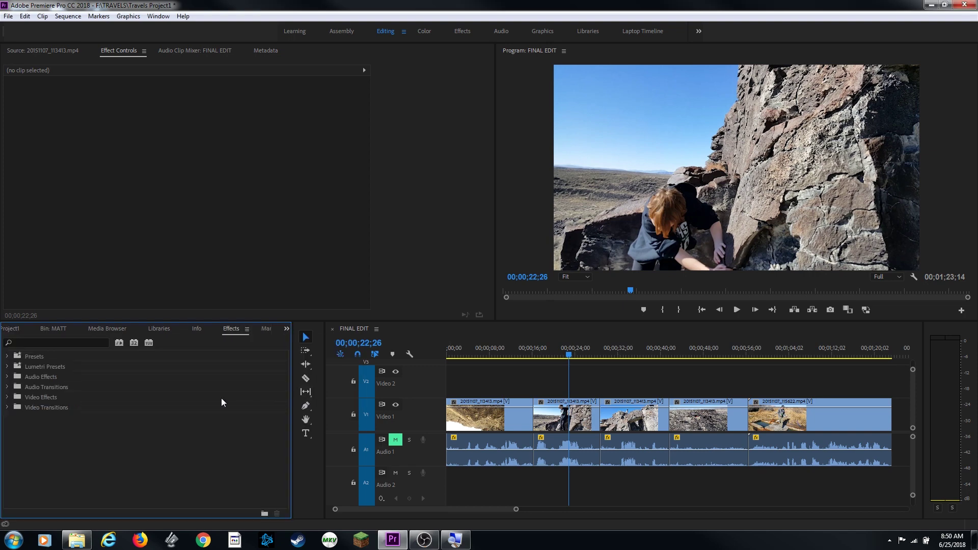
pyautogui.click(19, 377)
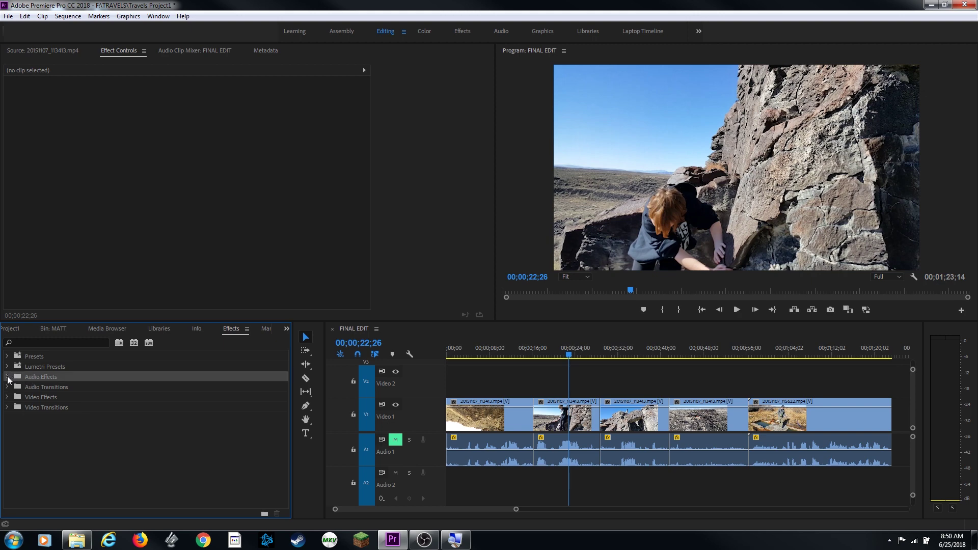
pyautogui.click(8, 376)
pyautogui.scroll(-1, 41, 403)
pyautogui.scroll(-6, 40, 406)
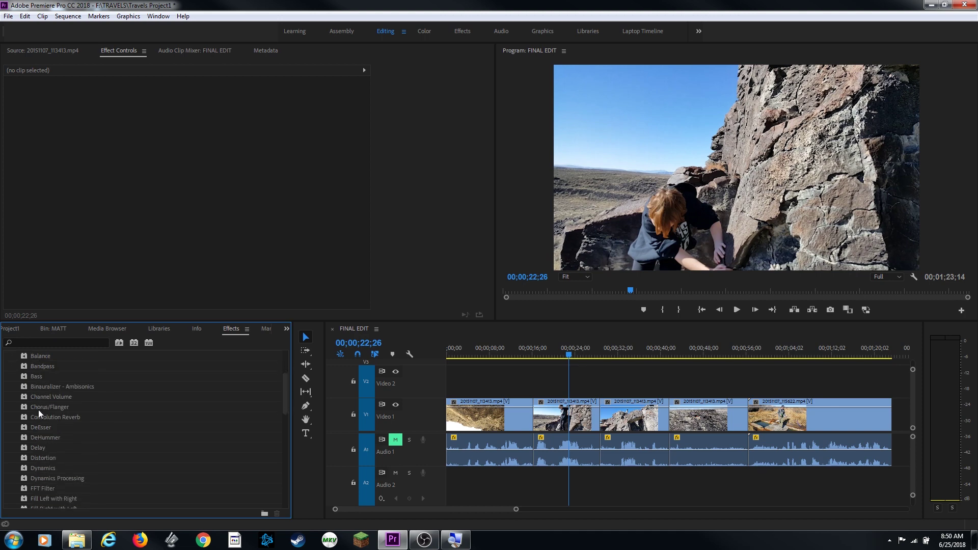
pyautogui.scroll(-5, 35, 424)
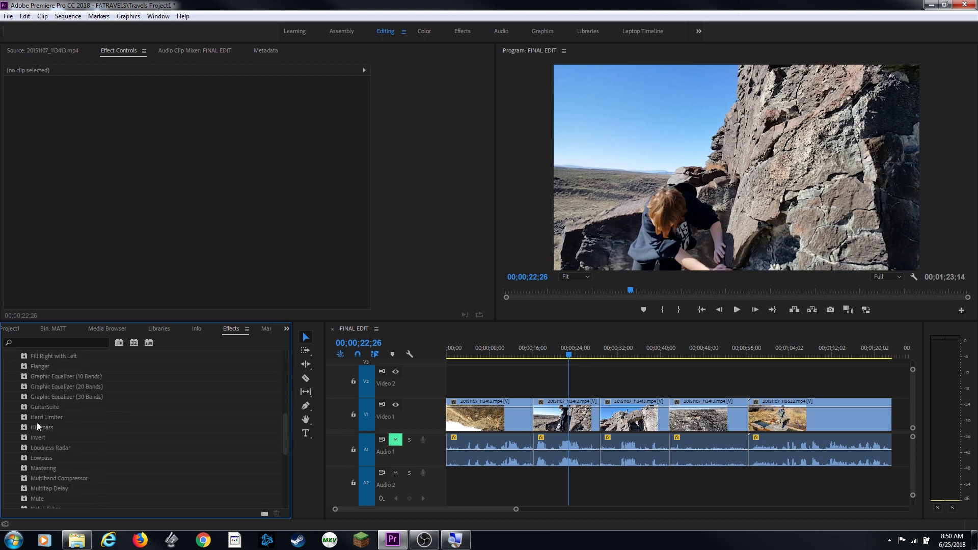
pyautogui.scroll(3, 51, 399)
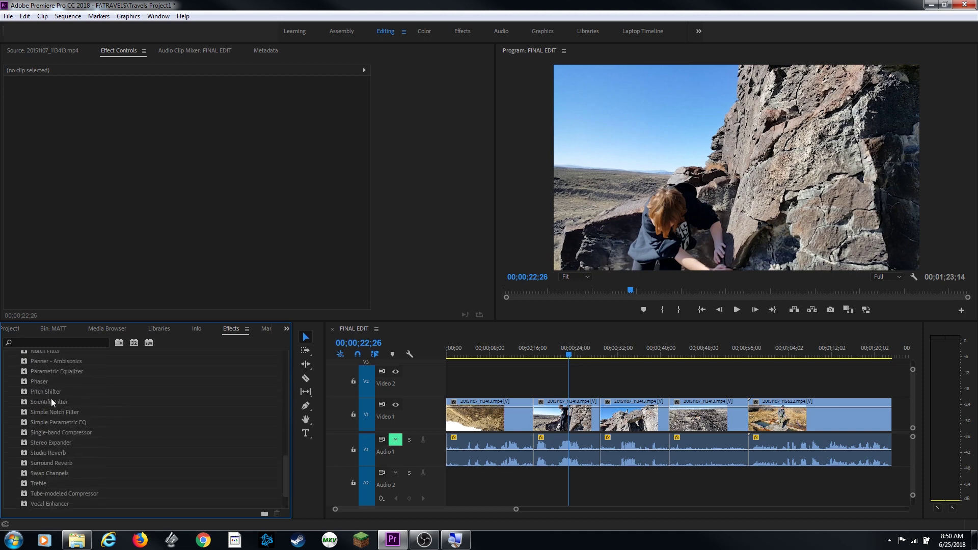
pyautogui.scroll(9, 47, 379)
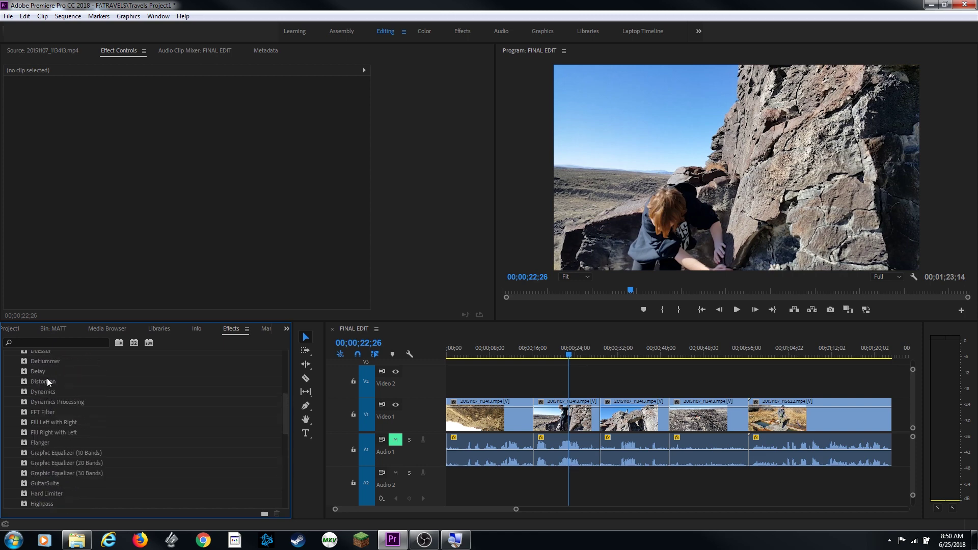
# Step: Search the effects for 'para' and apply Parametric Equalizer to the second clip on track A1
pyautogui.click(38, 342)
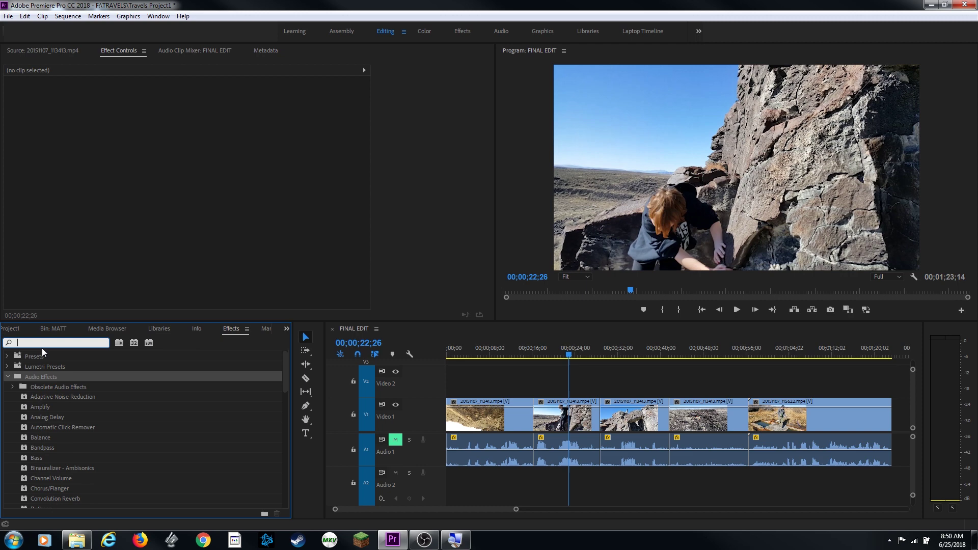
pyautogui.write('para')
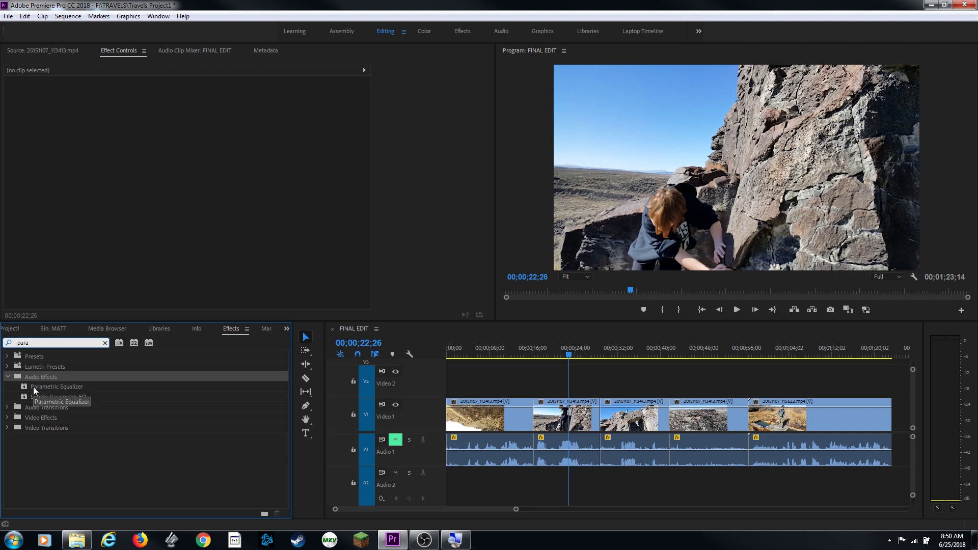
pyautogui.click(33, 386)
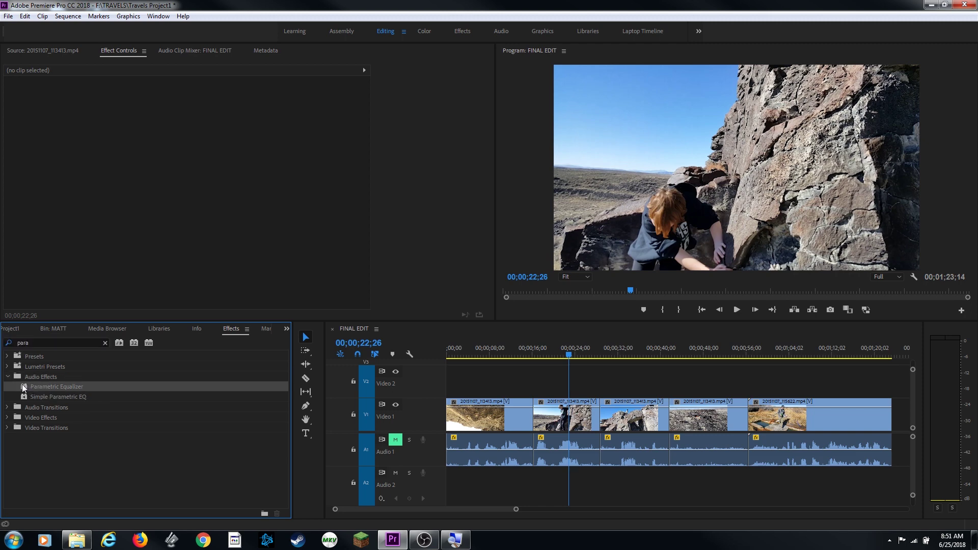
pyautogui.moveTo(23, 388); pyautogui.dragTo(561, 443)
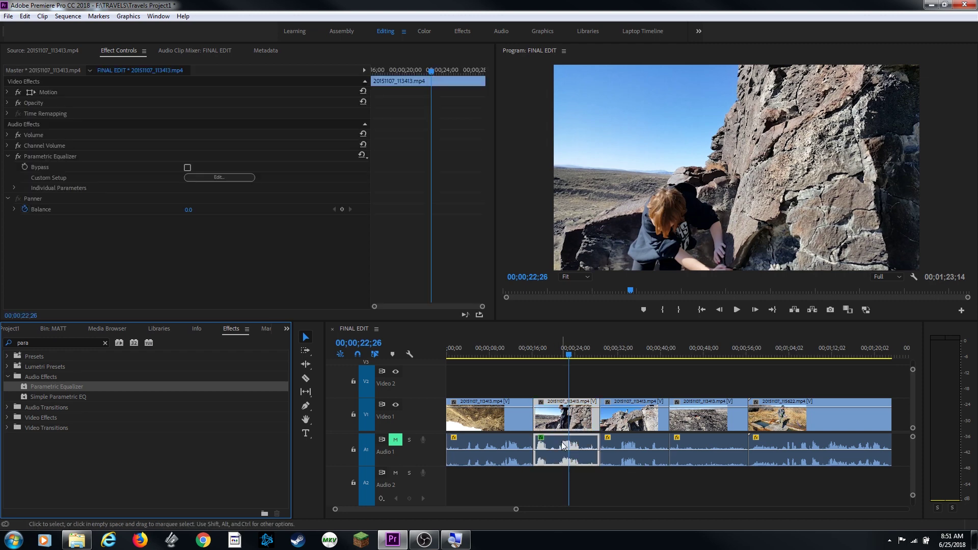
pyautogui.click(137, 54)
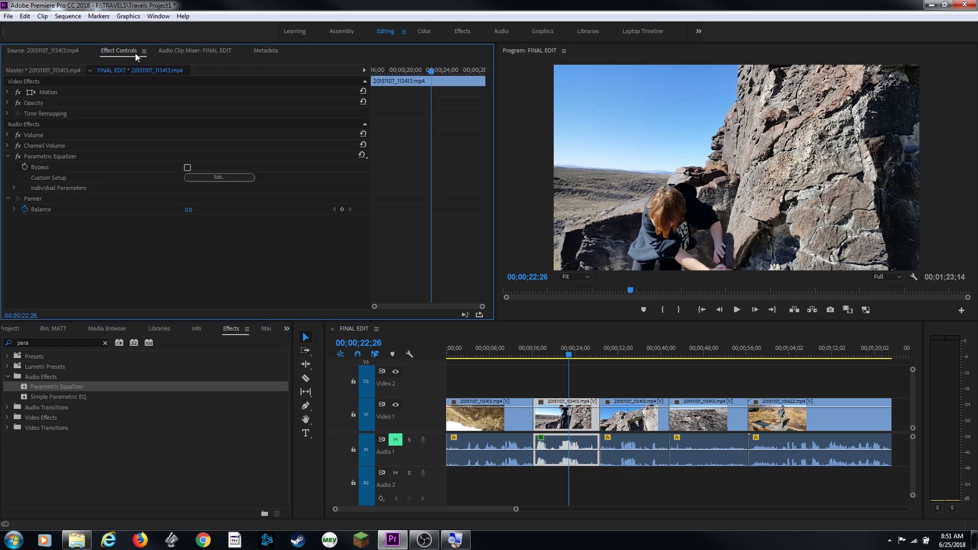
pyautogui.click(569, 387)
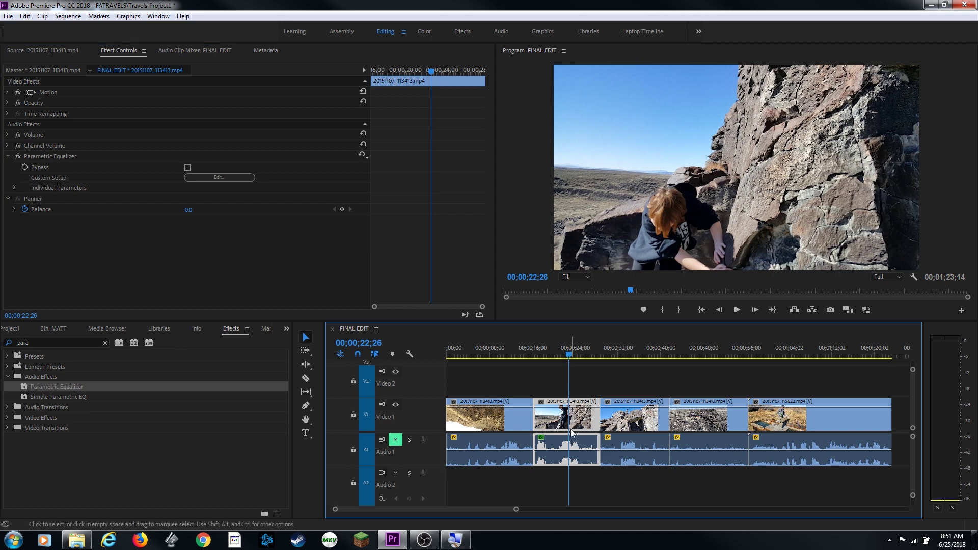
pyautogui.click(125, 55)
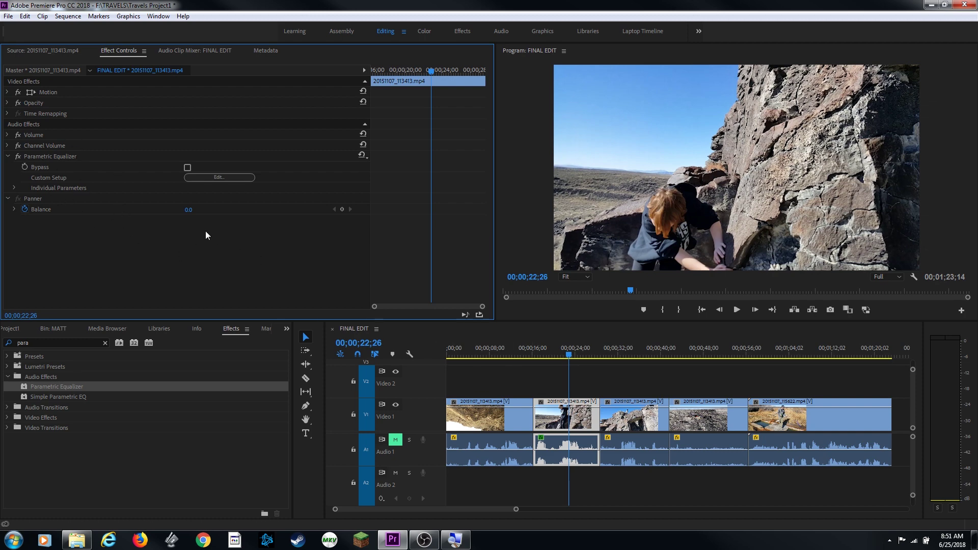
# Step: Open the Parametric Equalizer's Clip Fx Editor, reposition it, and close it again
pyautogui.click(216, 177)
pyautogui.moveTo(472, 149); pyautogui.dragTo(566, 148)
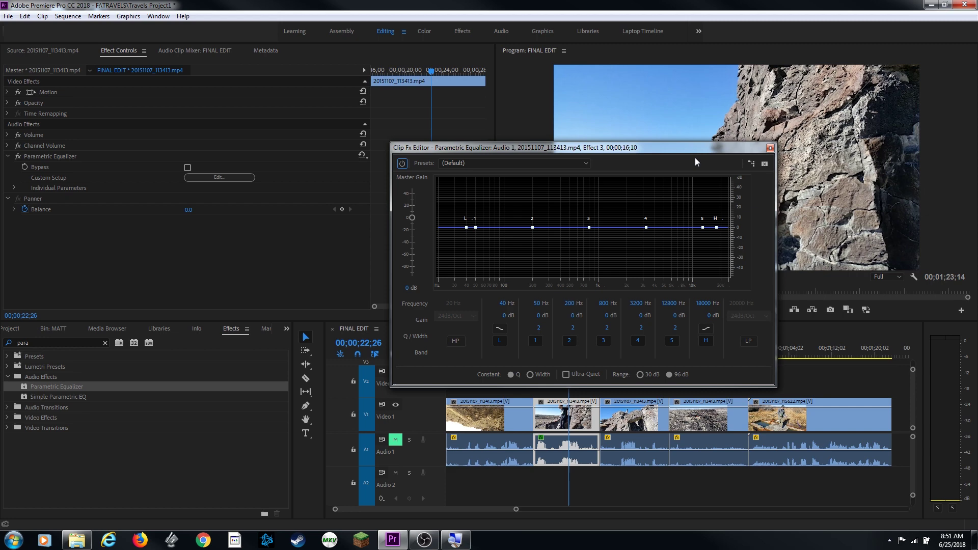
pyautogui.click(771, 148)
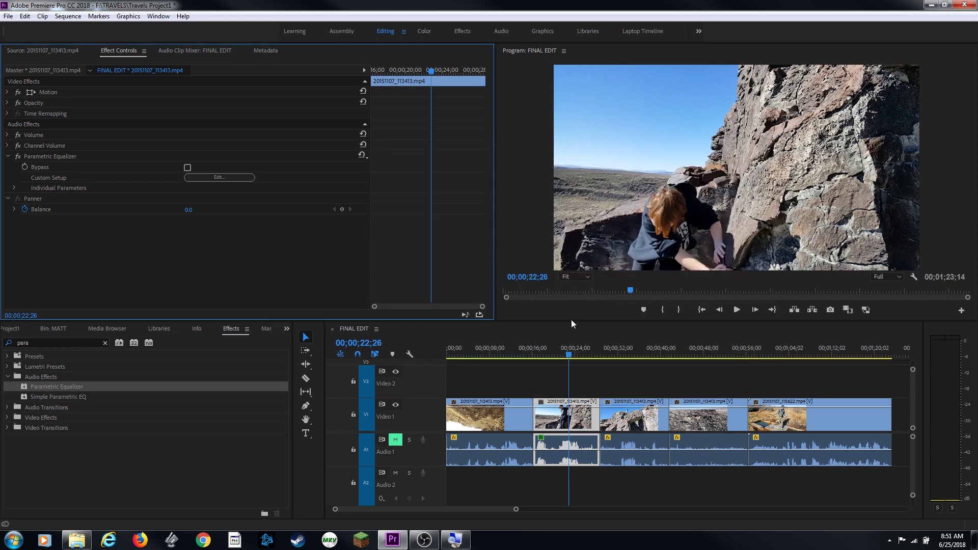
# Step: Play the clip from about 00;00;17;18, stopping at 00;00;24;29
pyautogui.moveTo(560, 350); pyautogui.dragTo(541, 351)
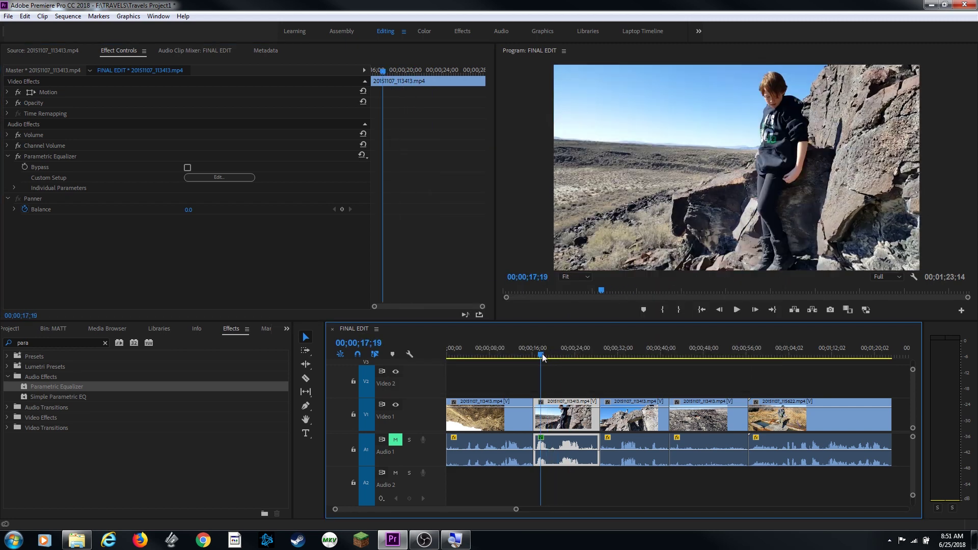
pyautogui.press('space')
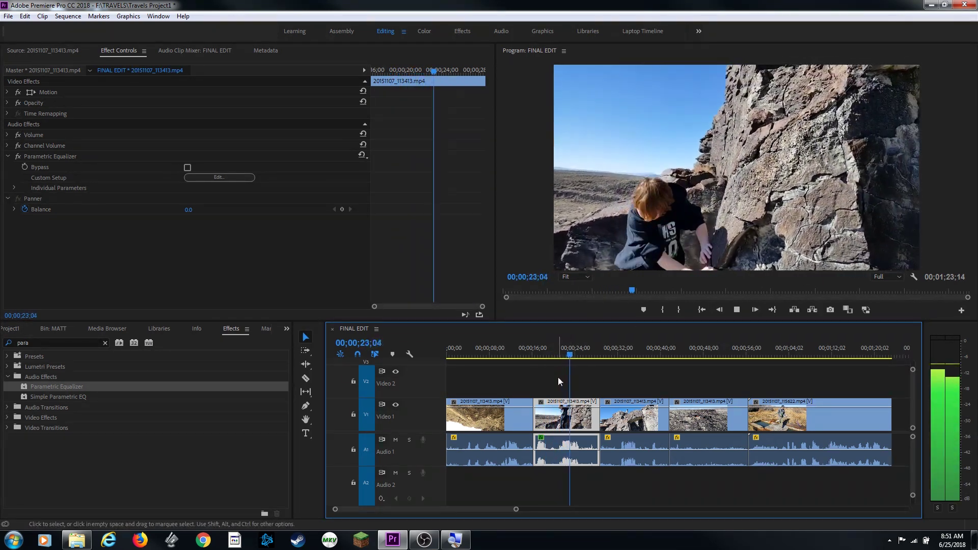
pyautogui.press('space')
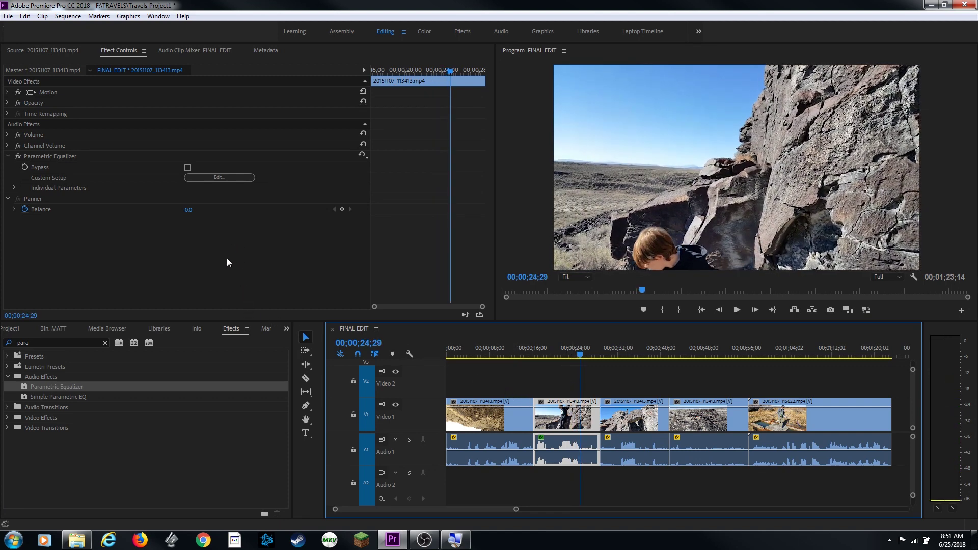
# Step: Cut the equalizer's low band to -48 dB, band 2 to -18.7 dB and band 3 to -22.7 dB
pyautogui.click(206, 178)
pyautogui.moveTo(466, 229)
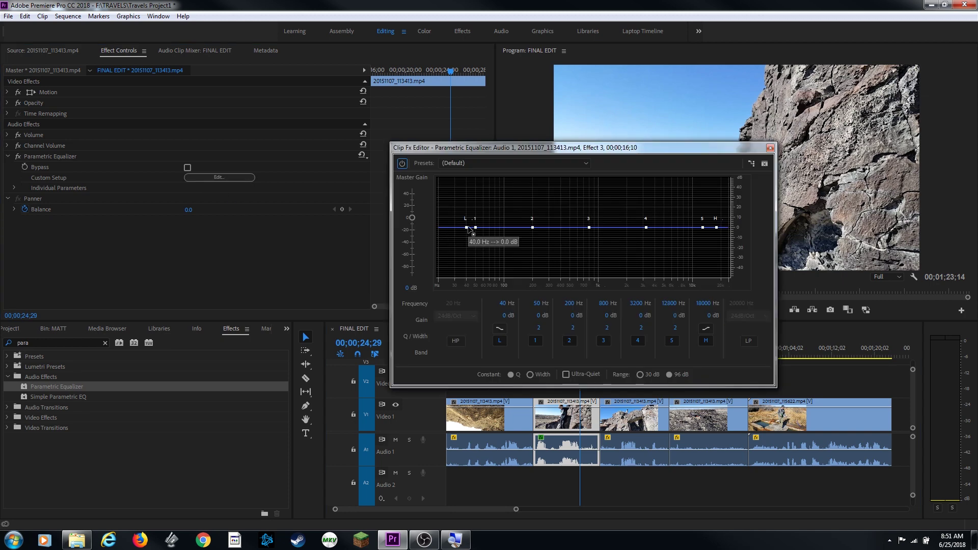
pyautogui.moveTo(466, 230); pyautogui.dragTo(468, 275)
pyautogui.moveTo(531, 227); pyautogui.dragTo(531, 246)
pyautogui.moveTo(589, 227); pyautogui.dragTo(592, 249)
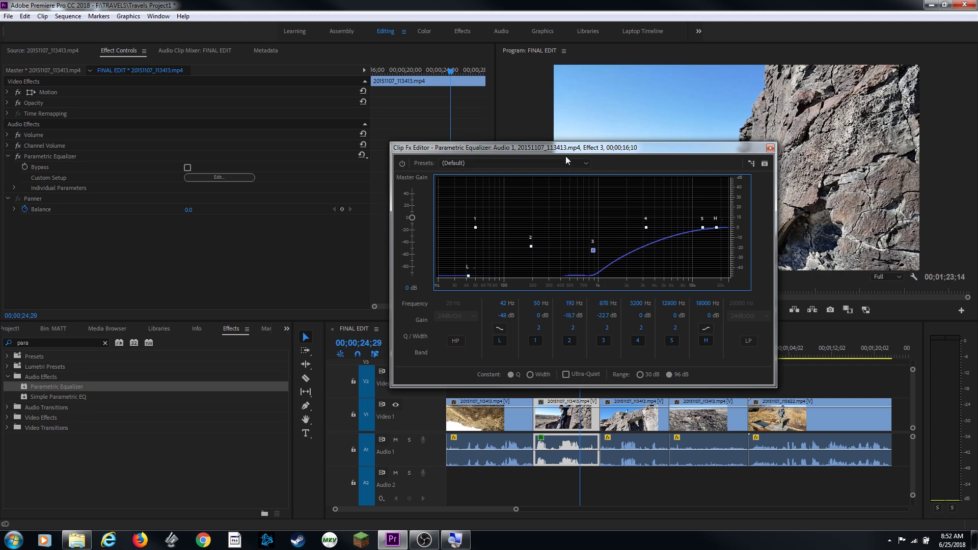
# Step: Move the EQ editor aside and play the clip briefly to hear the cuts
pyautogui.moveTo(556, 147); pyautogui.dragTo(347, 118)
pyautogui.moveTo(463, 120); pyautogui.dragTo(362, 74)
pyautogui.click(545, 345)
pyautogui.press('space')
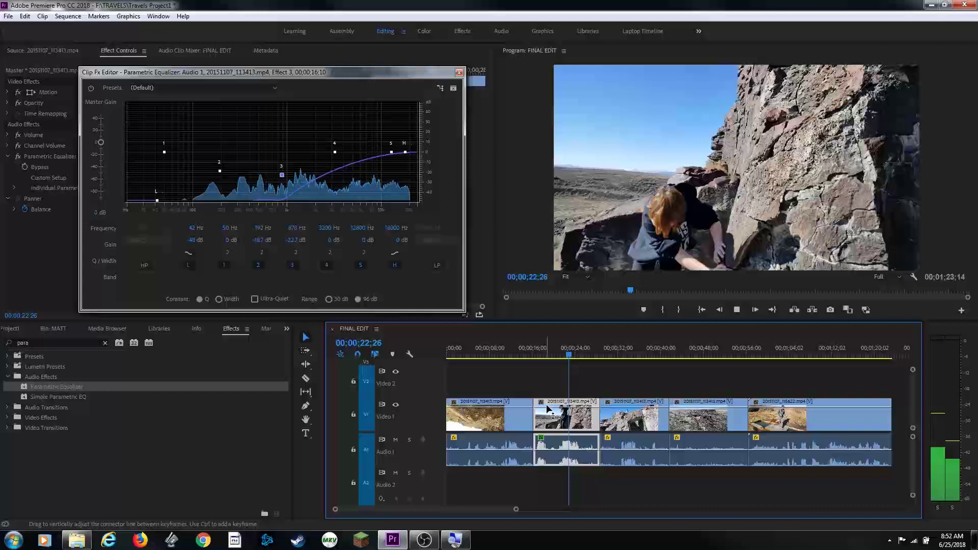
pyautogui.press('space')
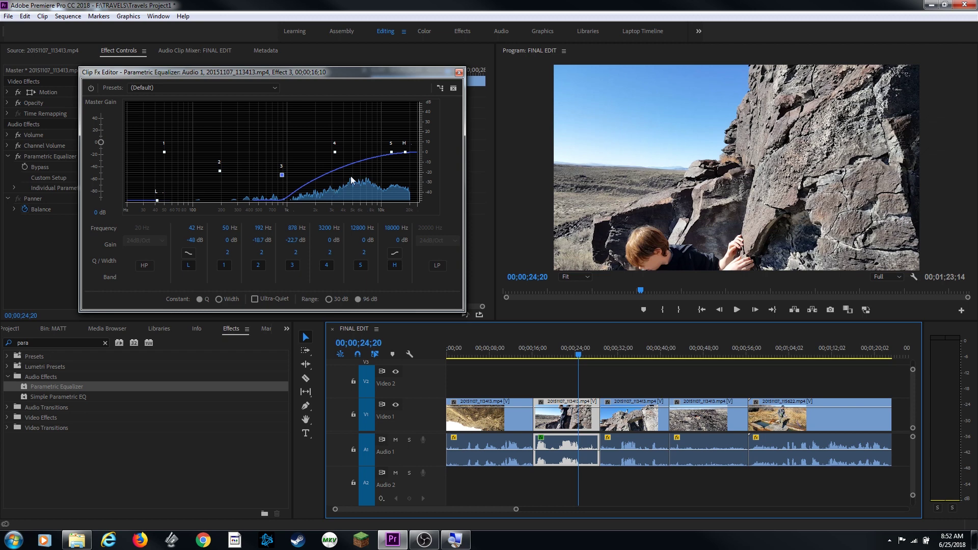
pyautogui.moveTo(197, 73); pyautogui.dragTo(335, 249)
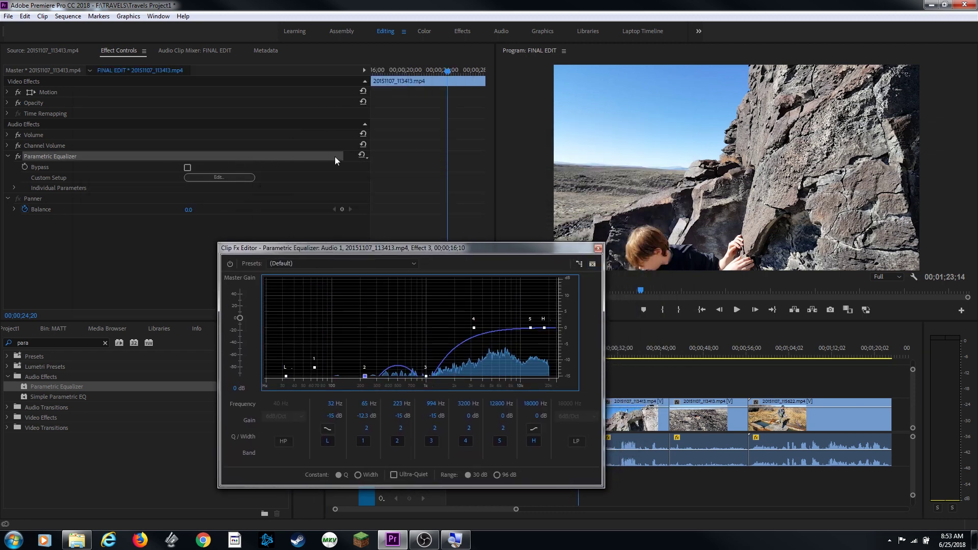
# Step: Apply the Vocal Enhancer preset to the equalizer, then revert it to (Default)
pyautogui.click(363, 154)
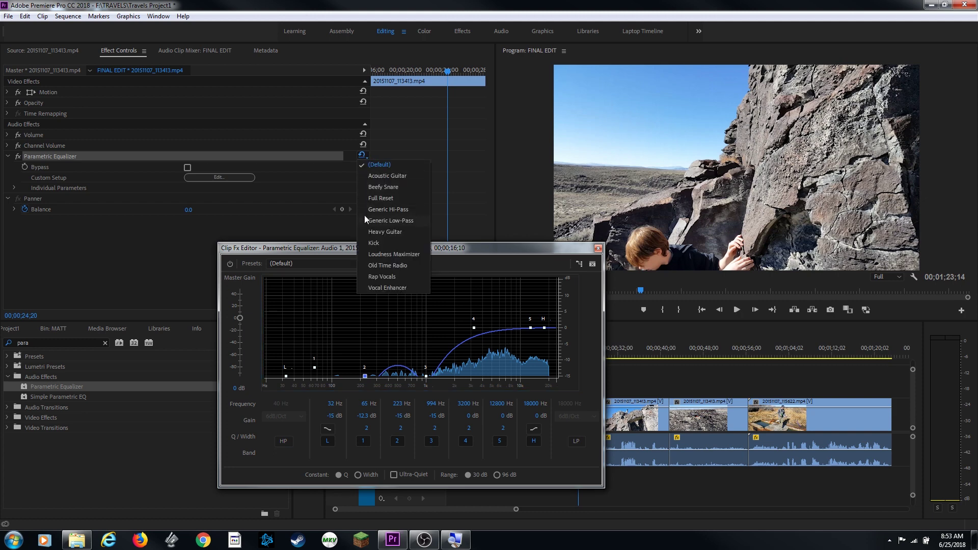
pyautogui.click(369, 286)
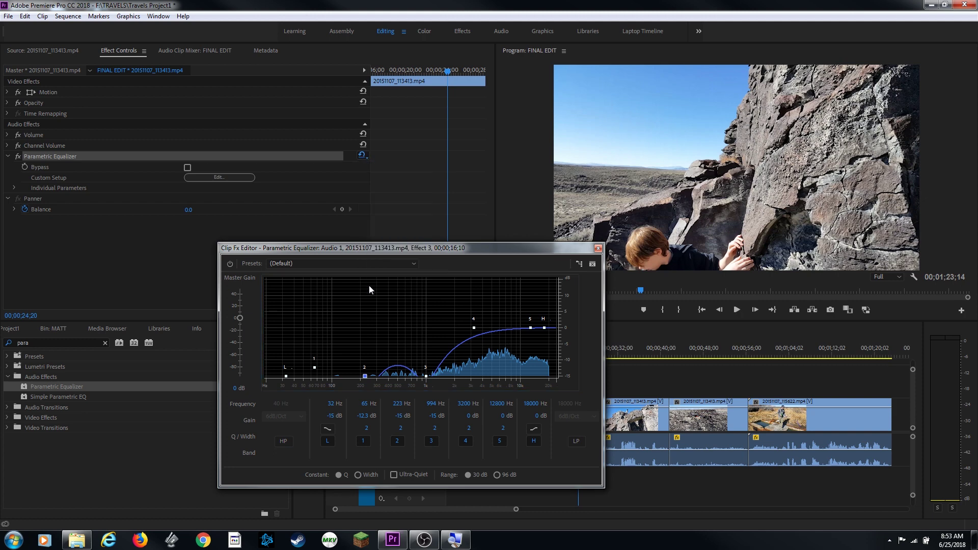
pyautogui.click(363, 155)
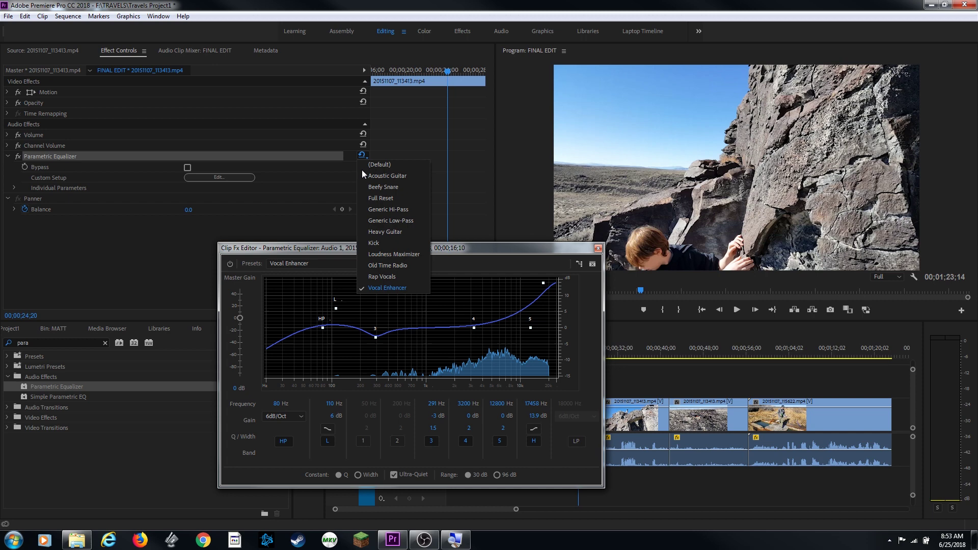
pyautogui.click(369, 165)
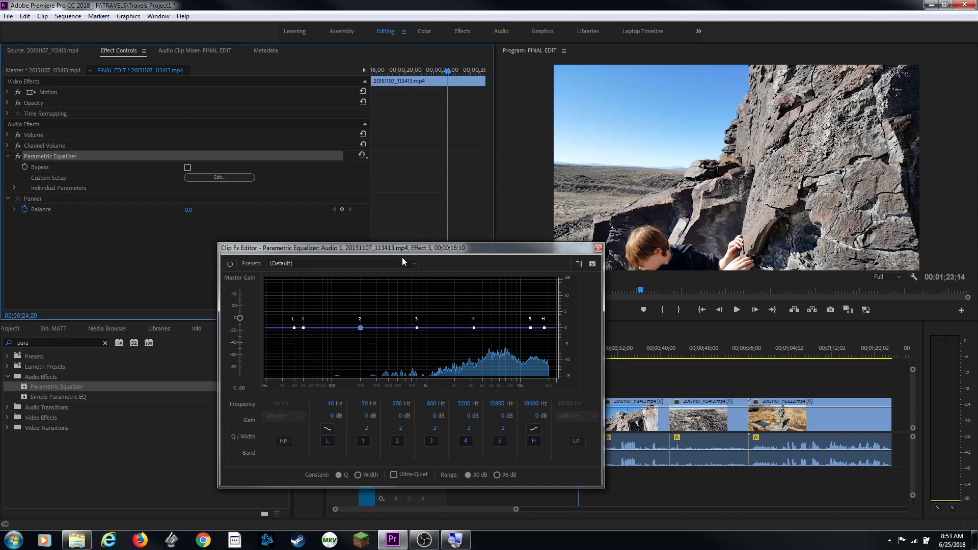
pyautogui.moveTo(402, 248); pyautogui.dragTo(332, 211)
pyautogui.click(269, 225)
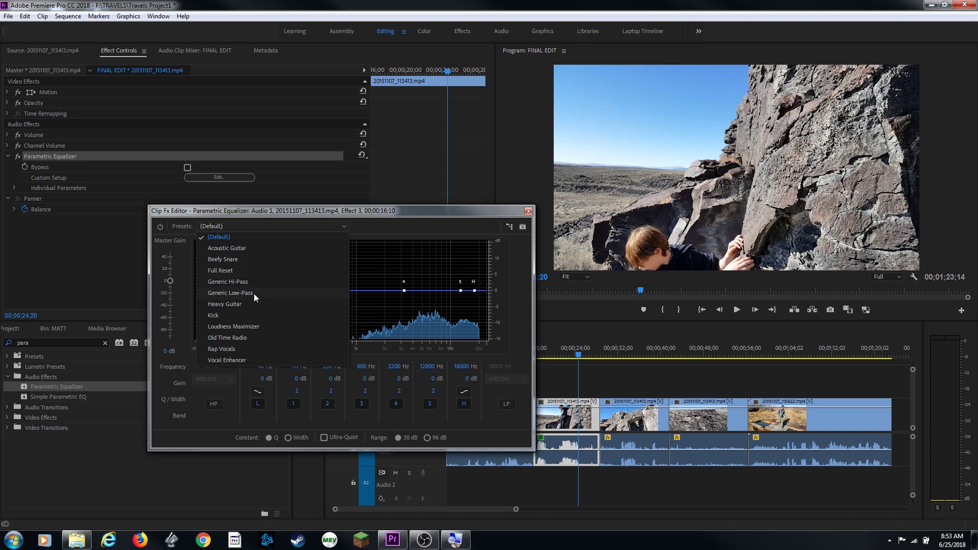
# Step: Boost the low shelf to 35 Hz +12.8 dB, band 1 to 111 Hz +10.6 dB, band 2 to 297 Hz +10.3 dB
pyautogui.press('Escape')
pyautogui.moveTo(226, 291); pyautogui.dragTo(219, 250)
pyautogui.moveTo(233, 290); pyautogui.dragTo(243, 268)
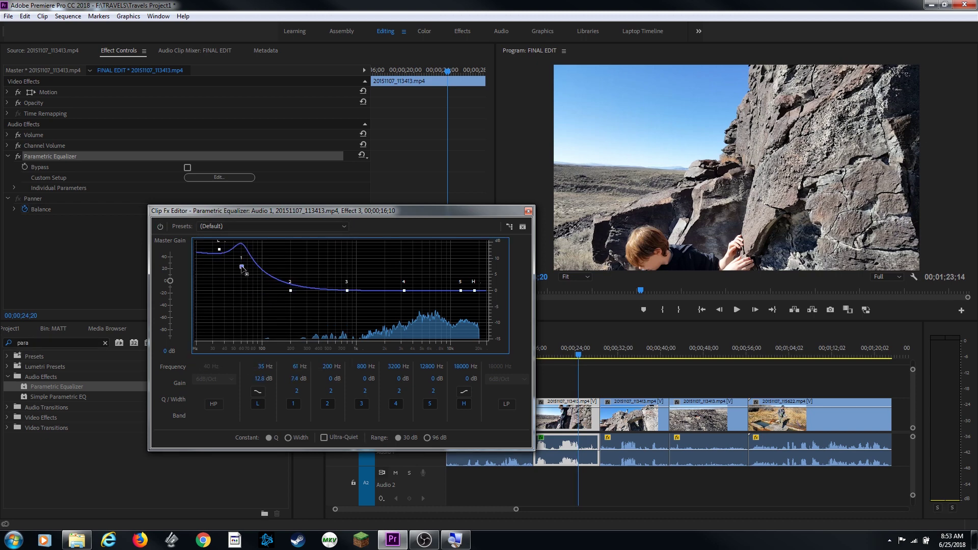
pyautogui.moveTo(290, 290); pyautogui.dragTo(306, 258)
pyautogui.moveTo(243, 268); pyautogui.dragTo(266, 256)
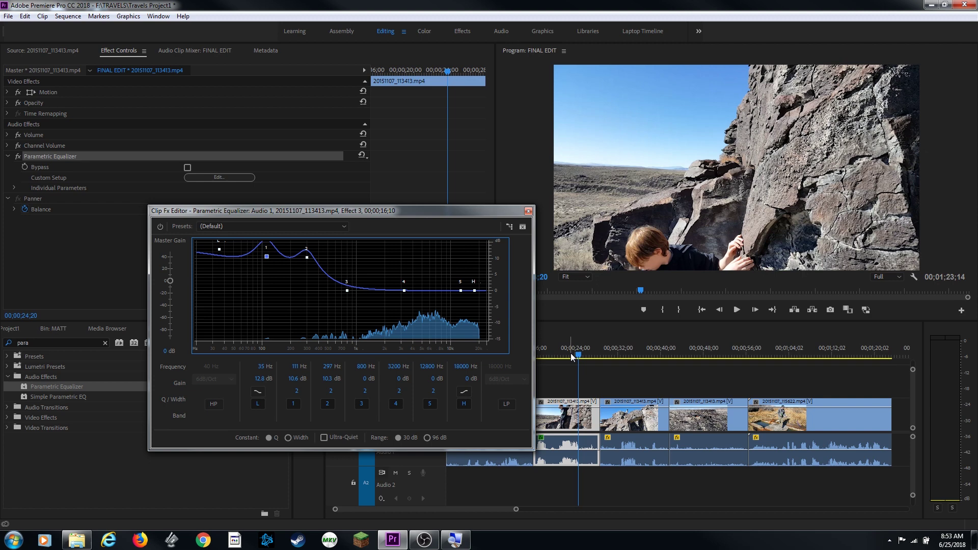
# Step: Play the clip from its start to hear the boosted lows
pyautogui.moveTo(571, 352); pyautogui.dragTo(534, 353)
pyautogui.press('space')
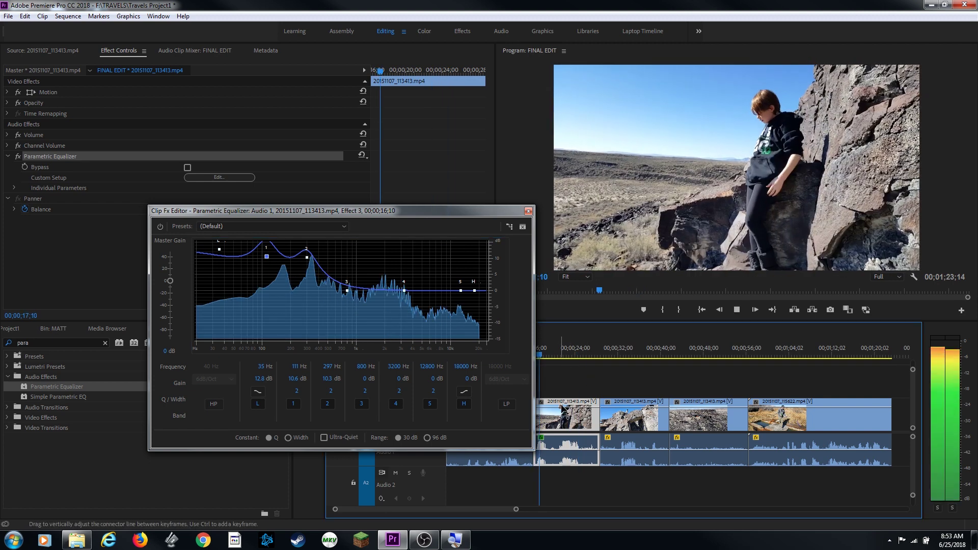
pyautogui.press('space')
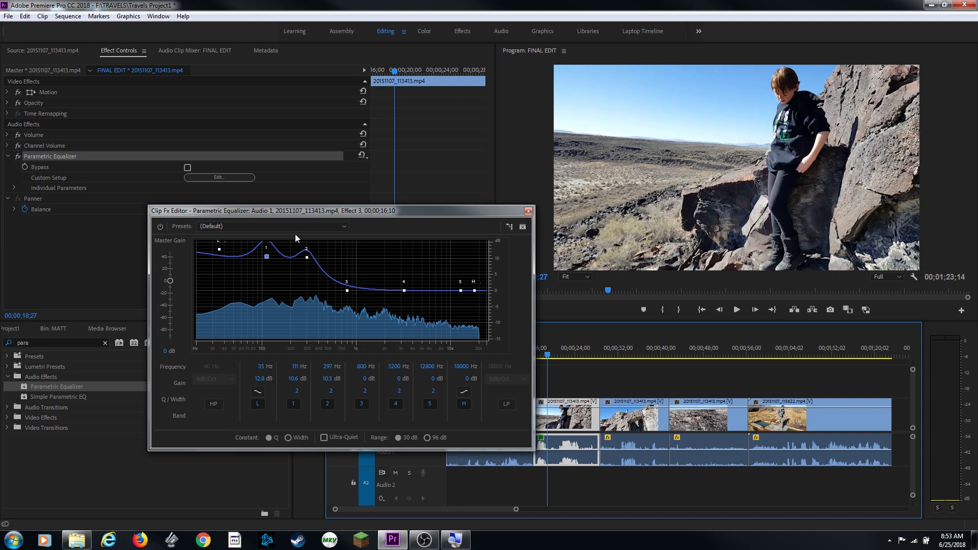
# Step: Reset the EQ to flat, then apply Generic Low-Pass with the high cutoff at 21769 Hz
pyautogui.click(283, 229)
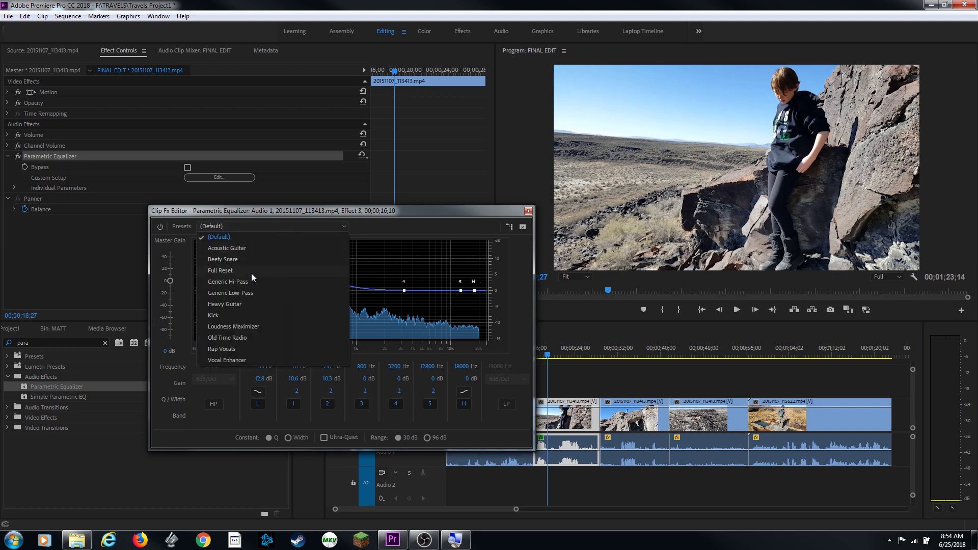
pyautogui.click(236, 270)
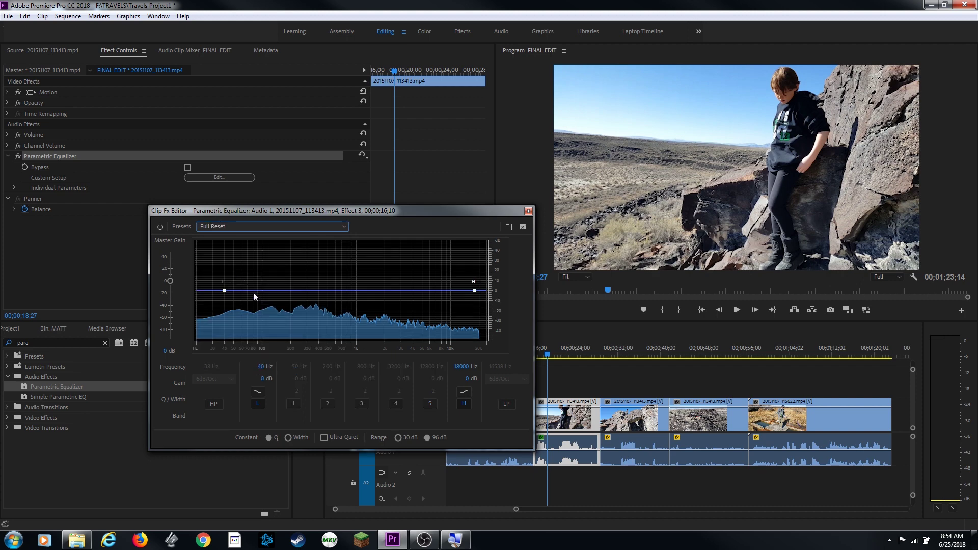
pyautogui.click(234, 227)
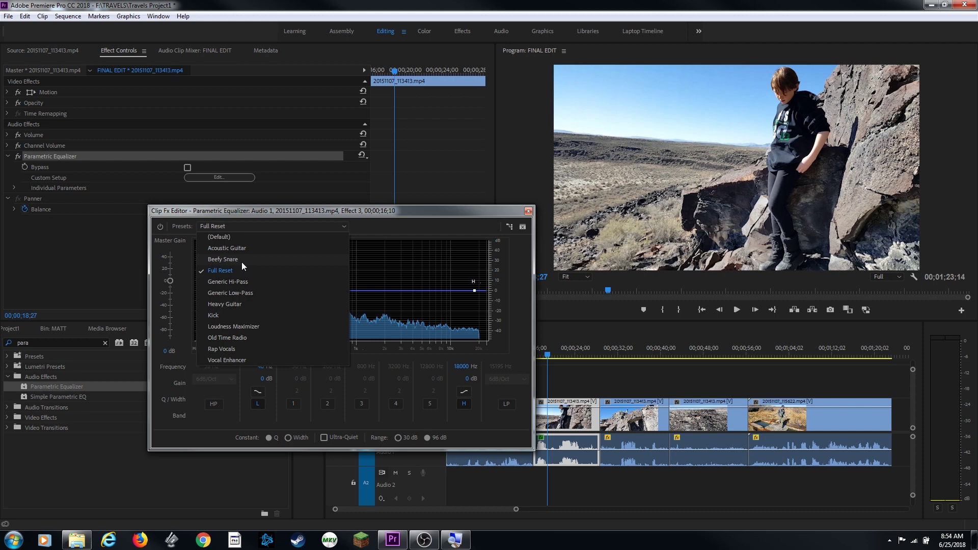
pyautogui.click(239, 293)
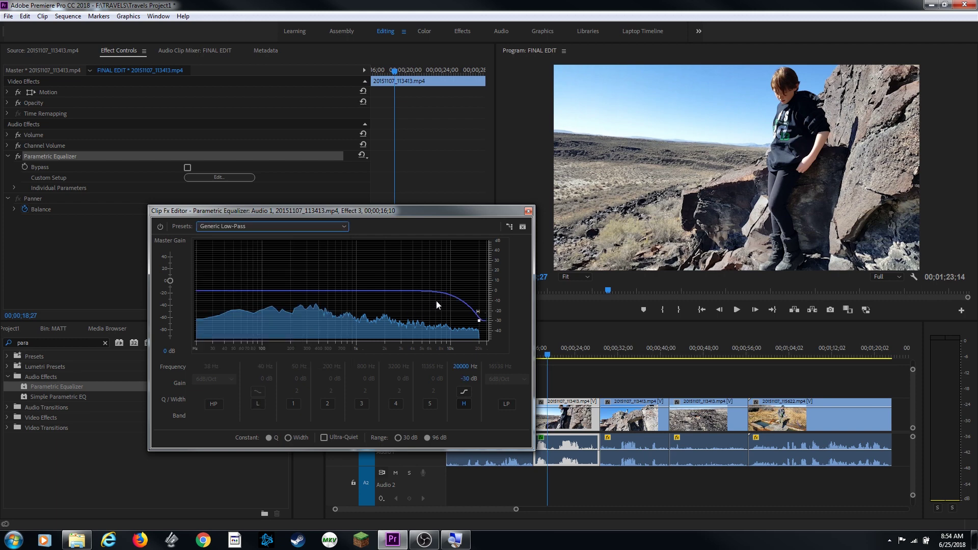
pyautogui.moveTo(479, 320); pyautogui.dragTo(487, 329)
# Step: Try the Generic Hi-Pass preset, playing from about 17;24 while raising band 1's gain
pyautogui.click(251, 228)
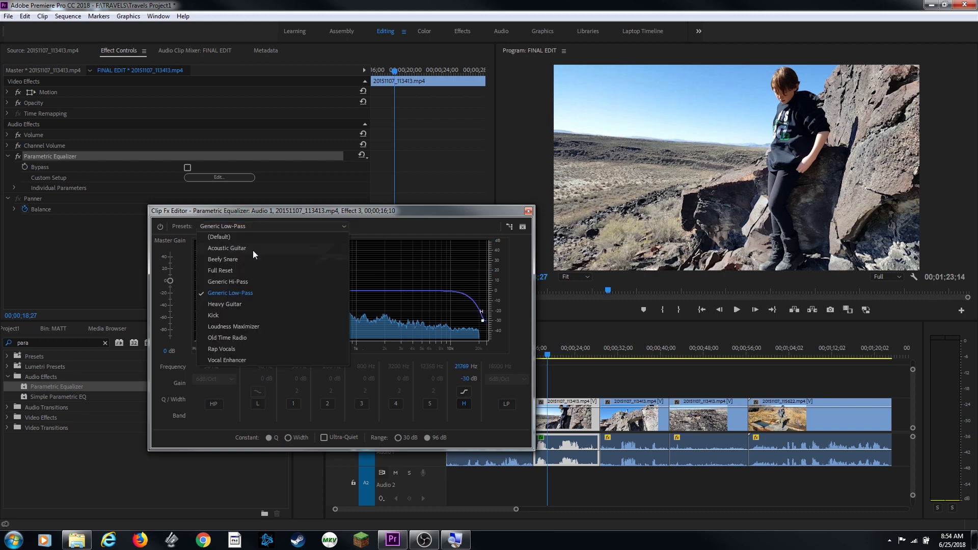
pyautogui.click(245, 281)
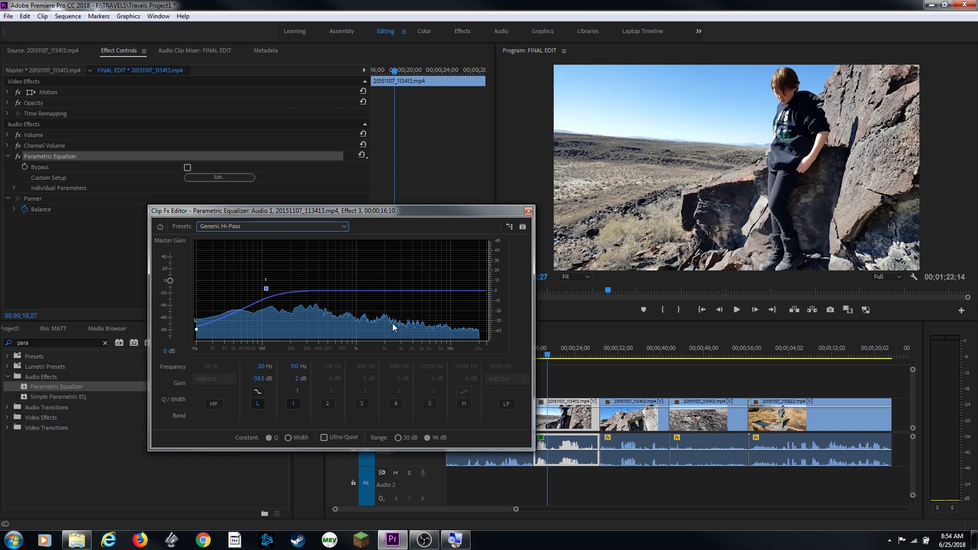
pyautogui.moveTo(547, 356); pyautogui.dragTo(543, 358)
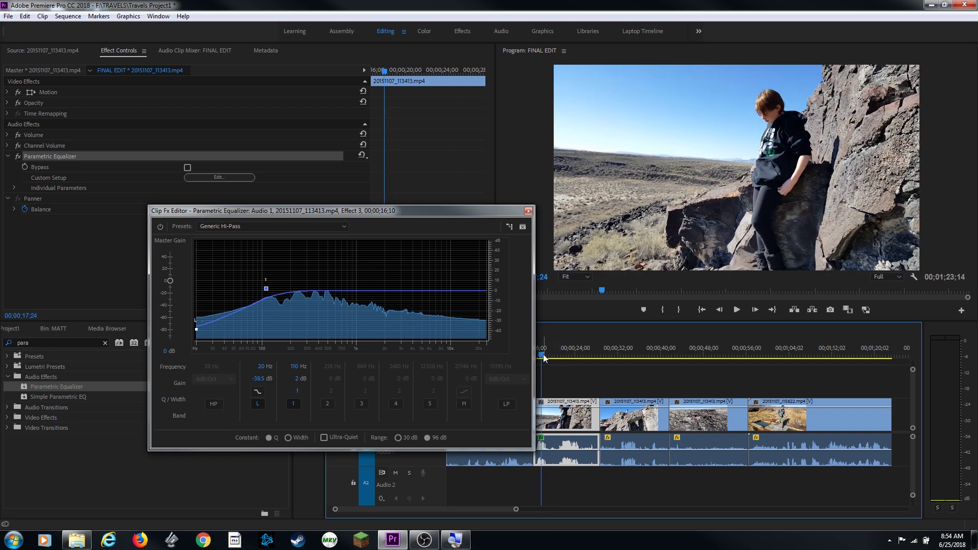
pyautogui.press('space')
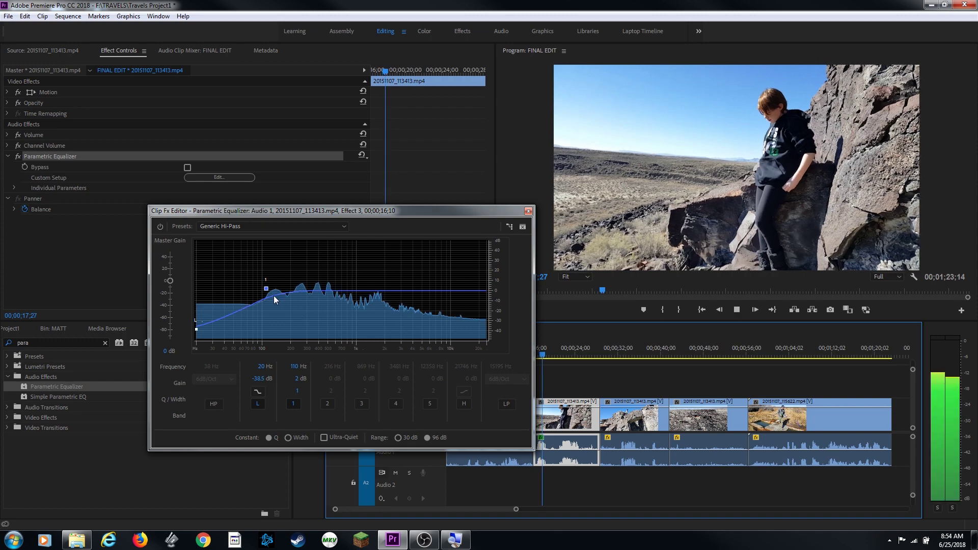
pyautogui.moveTo(266, 288); pyautogui.dragTo(270, 243)
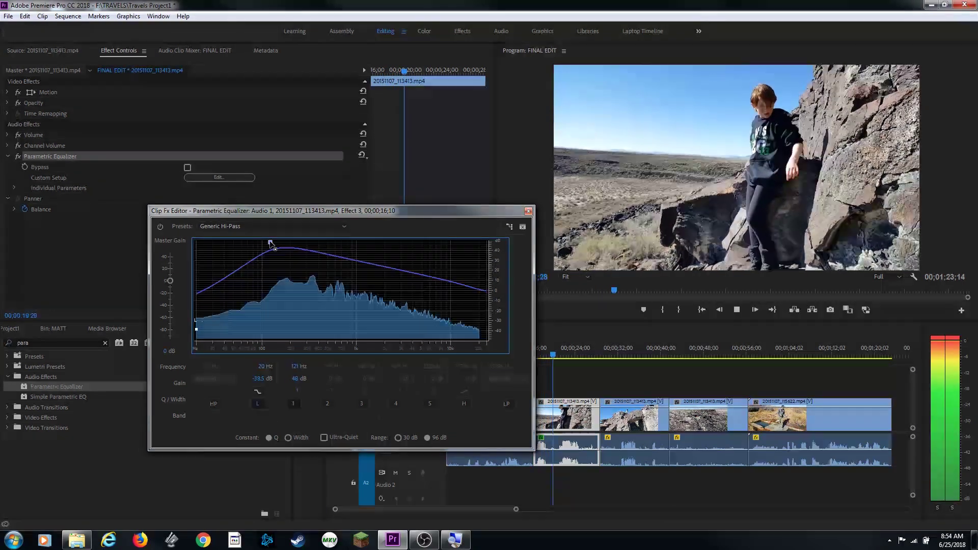
pyautogui.press('space')
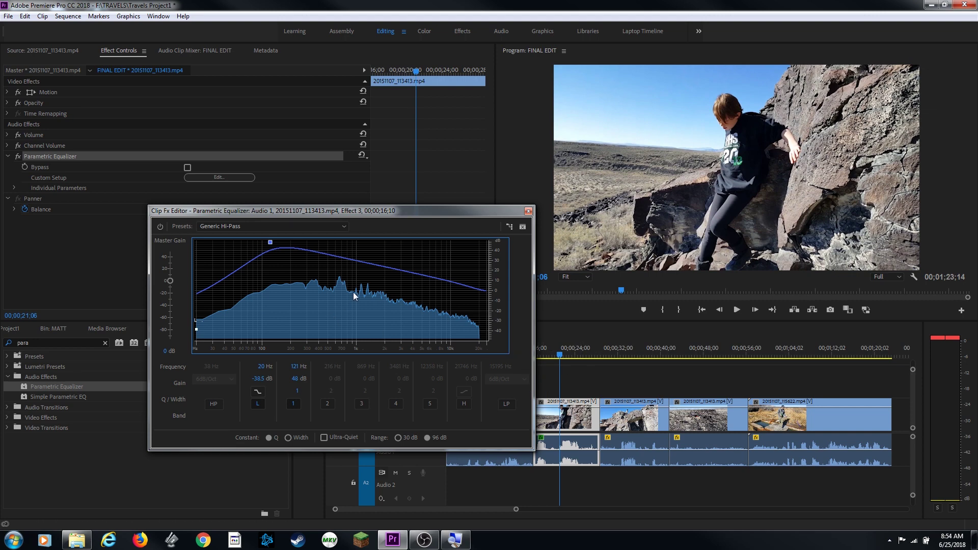
# Step: Reset the EQ curve to flat and close the Clip Fx Editor
pyautogui.click(264, 228)
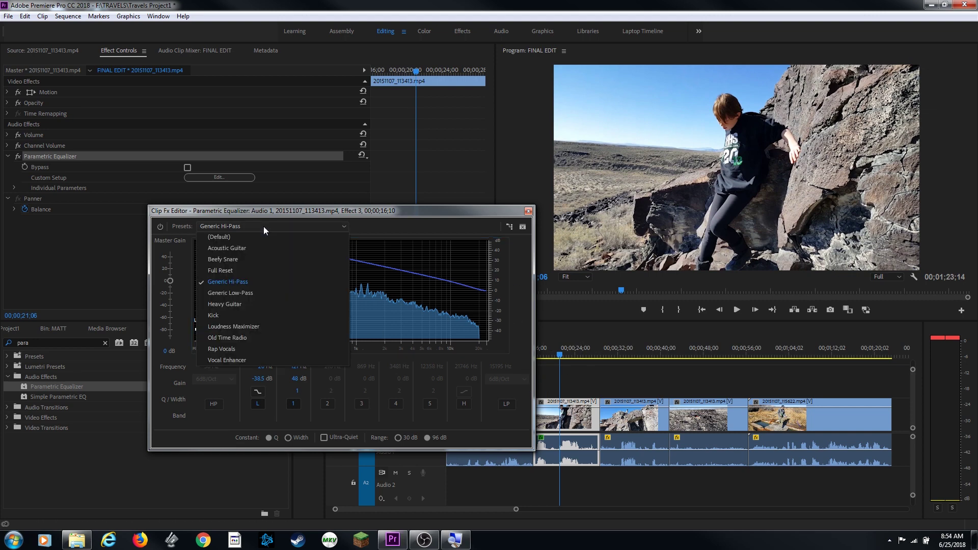
pyautogui.click(260, 269)
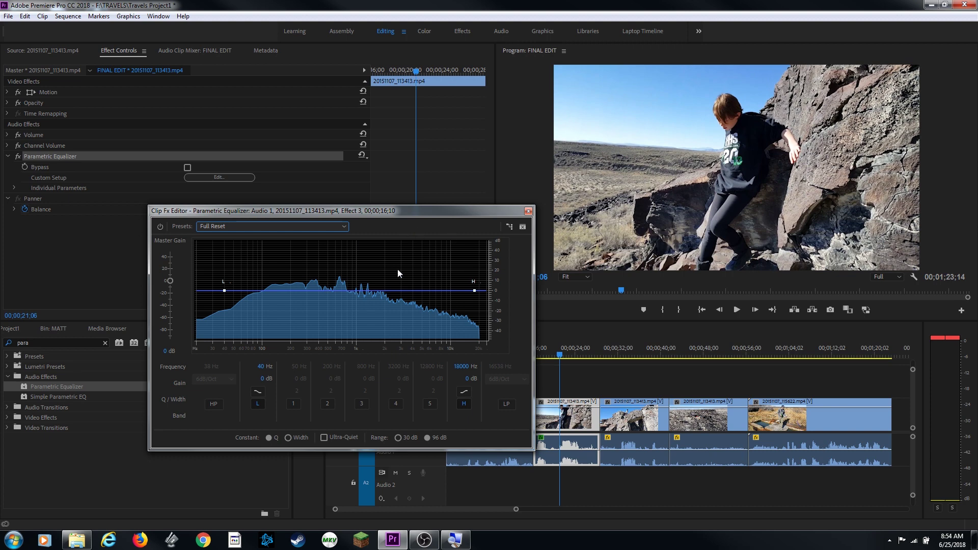
pyautogui.click(529, 211)
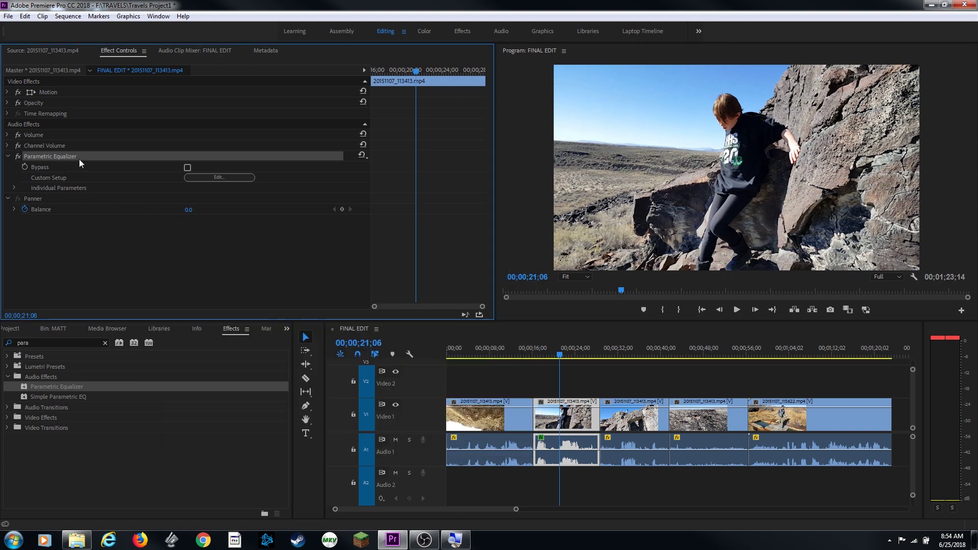
# Step: Reapply Generic Low-Pass with the high cutoff at 21769 Hz, preview, and close the editor
pyautogui.click(223, 176)
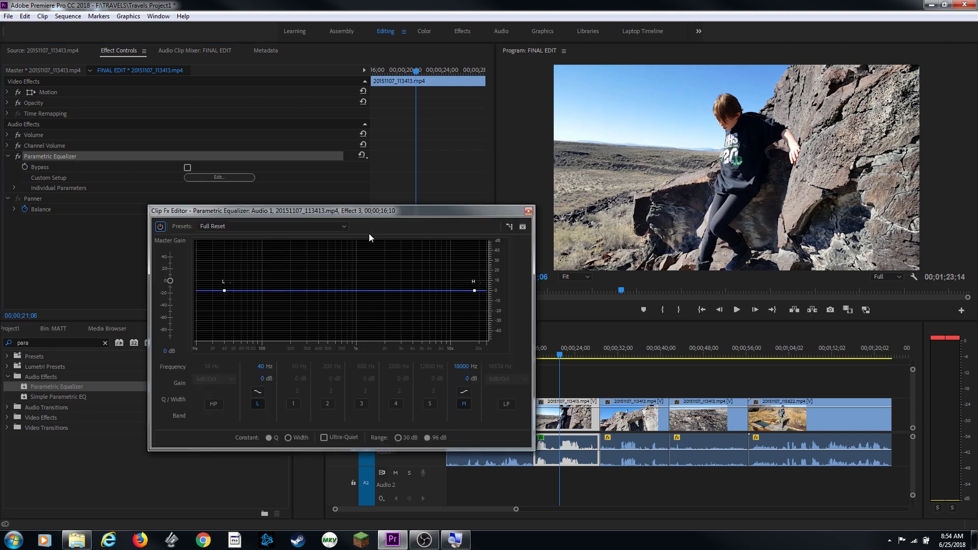
pyautogui.click(224, 226)
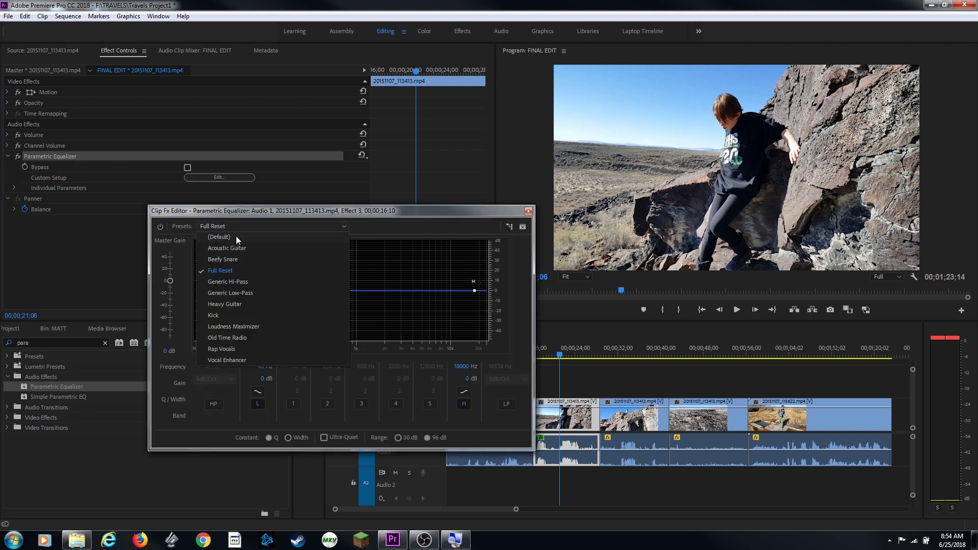
pyautogui.click(249, 293)
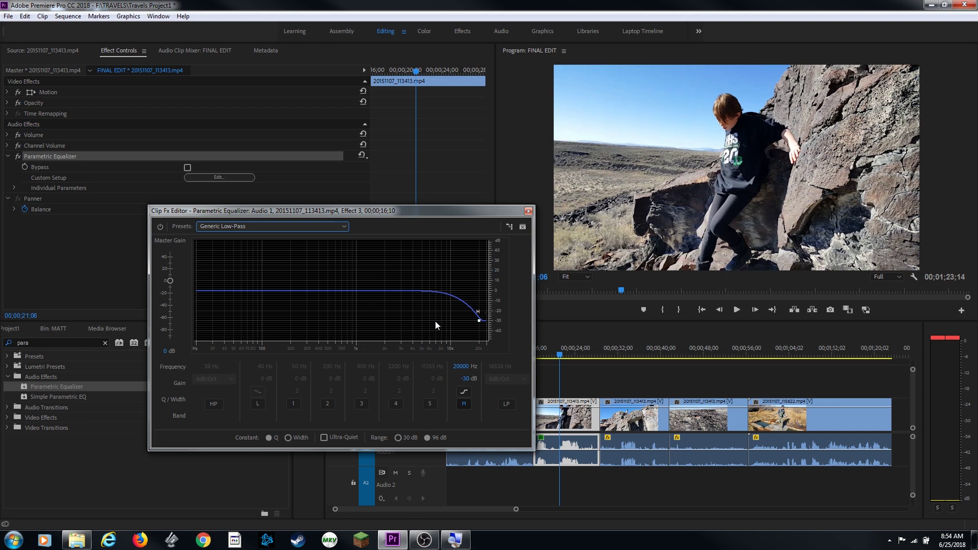
pyautogui.moveTo(486, 347); pyautogui.dragTo(490, 346)
pyautogui.press('space')
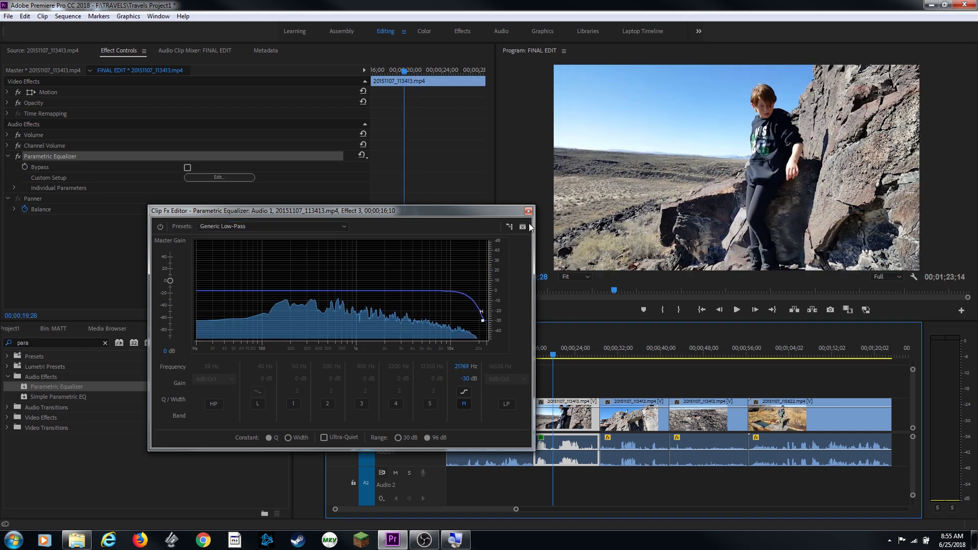
pyautogui.click(528, 211)
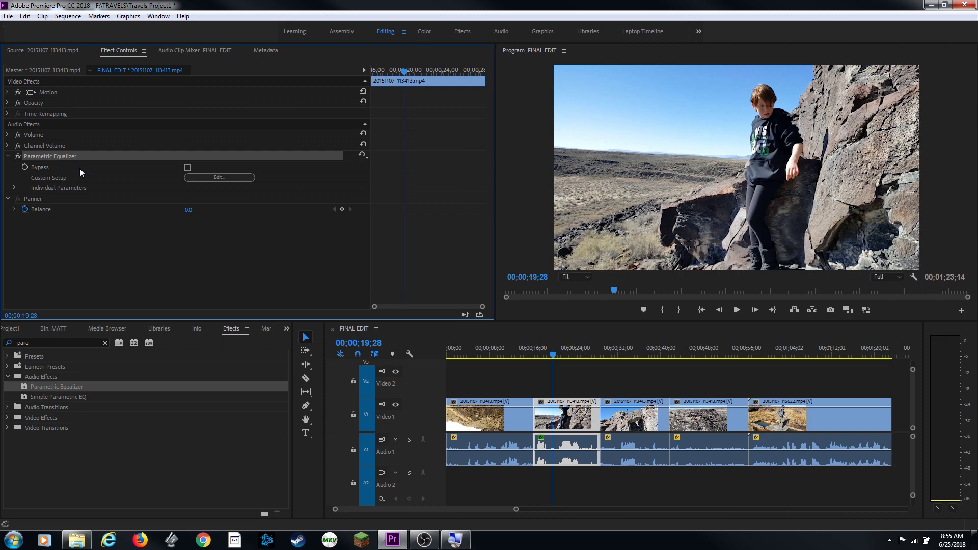
# Step: Select the third clip at 00;00;34;26 and check its Parametric Equalizer shows Generic Low-Pass
pyautogui.click(633, 350)
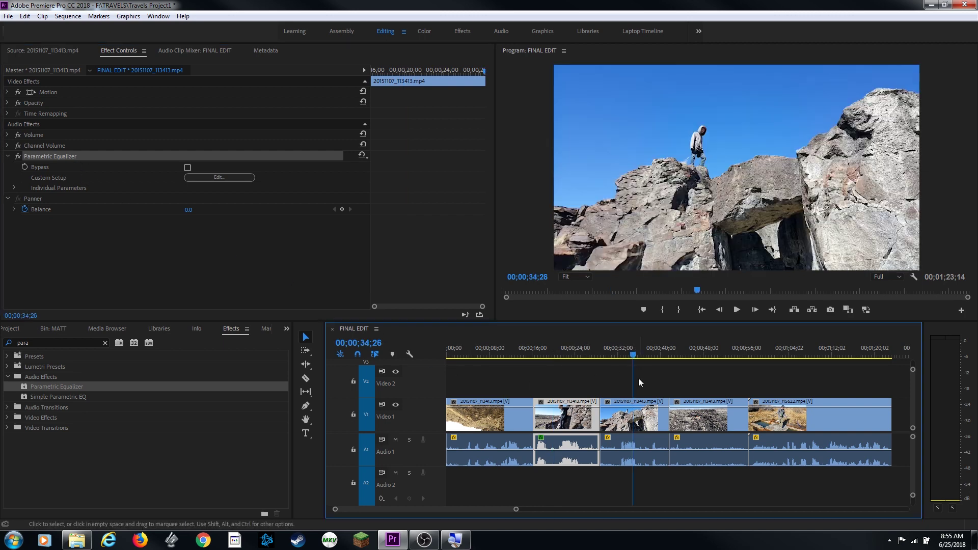
pyautogui.click(639, 422)
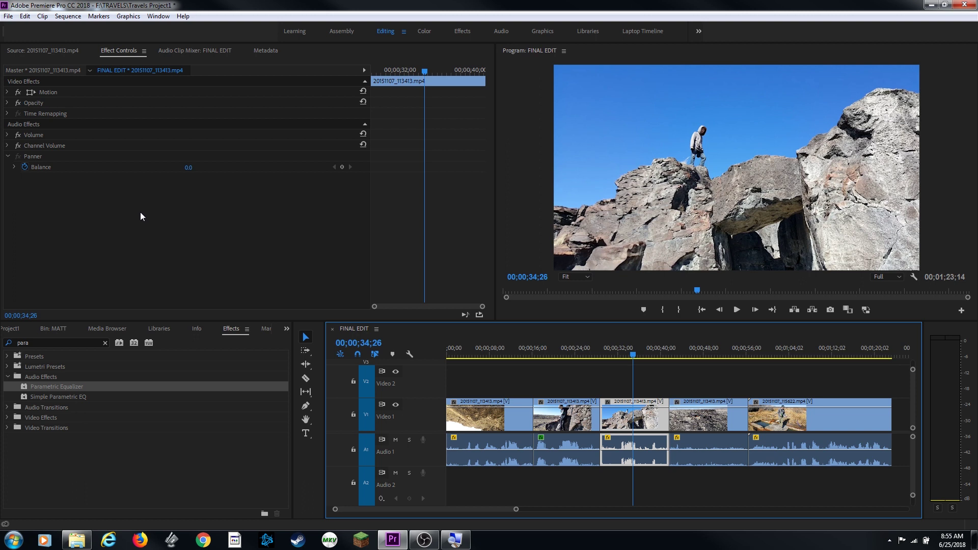
pyautogui.click(69, 157)
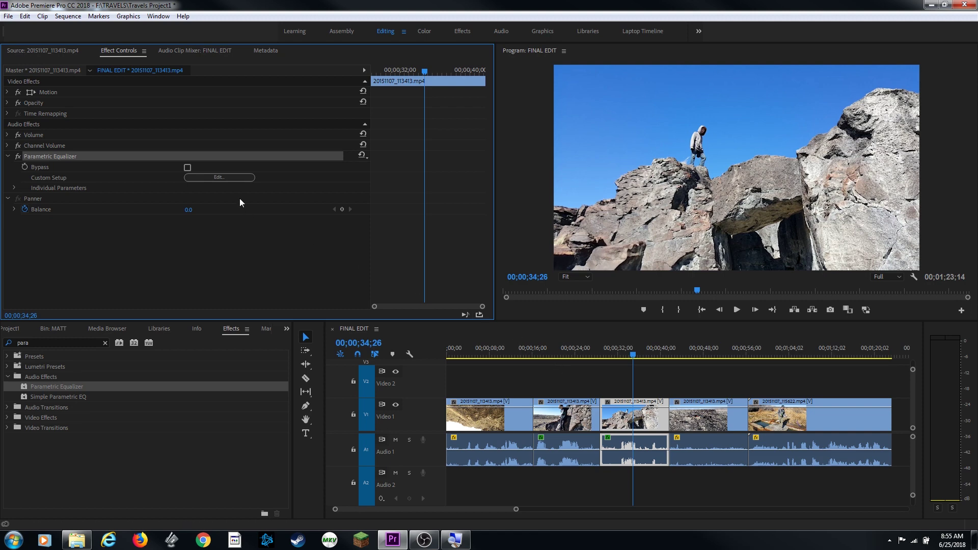
pyautogui.click(229, 177)
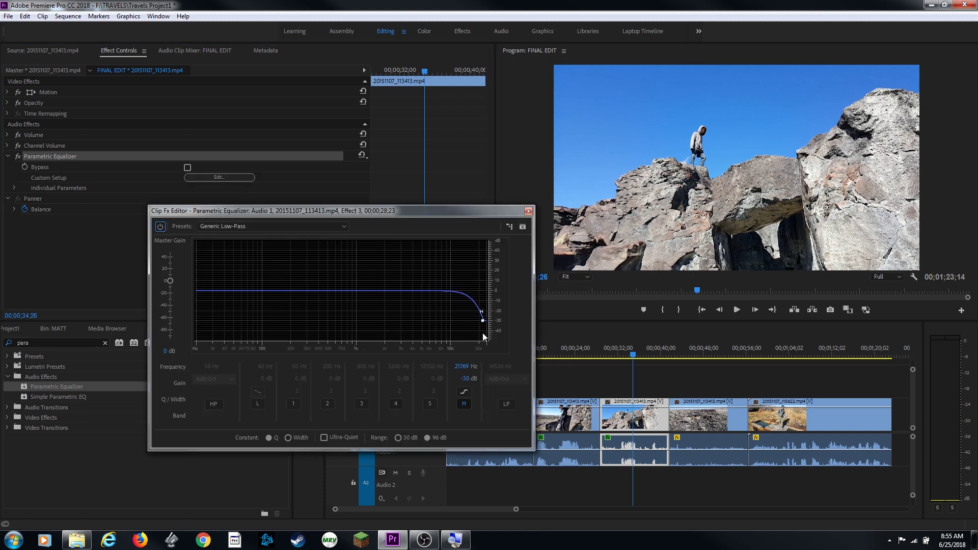
pyautogui.click(528, 211)
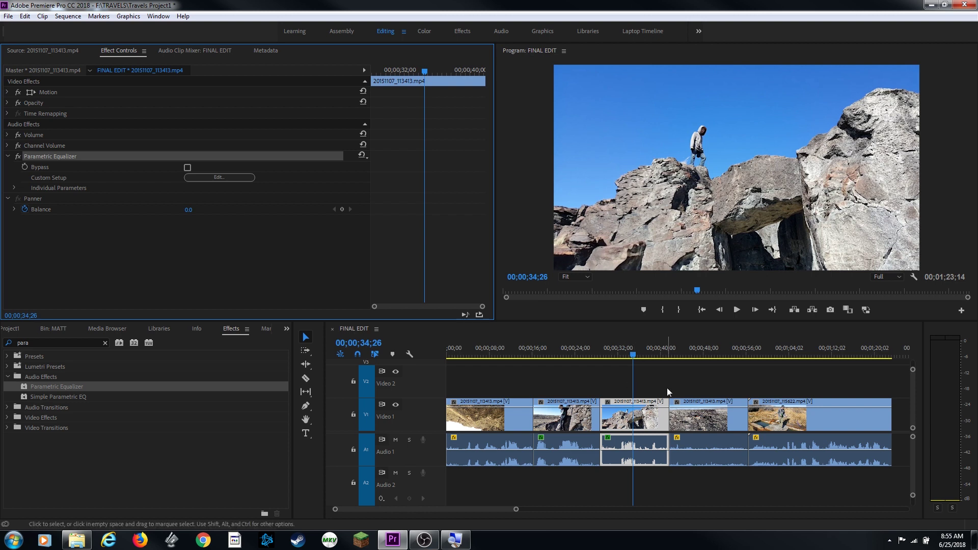
# Step: Inspect the fourth and fifth clips' effects, ending on 20151107_115622.mp4's Parametric Equalizer
pyautogui.press('Delete')
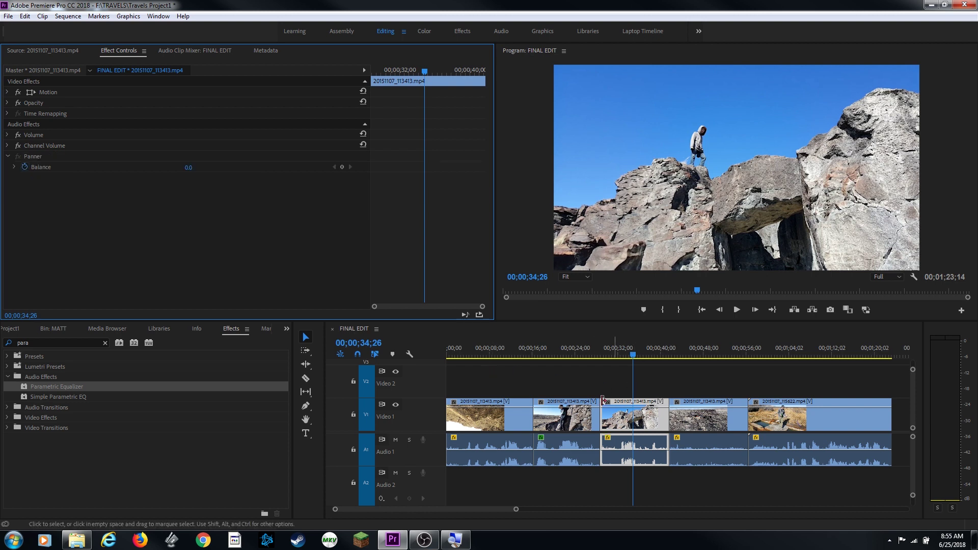
pyautogui.moveTo(621, 379); pyautogui.dragTo(818, 432)
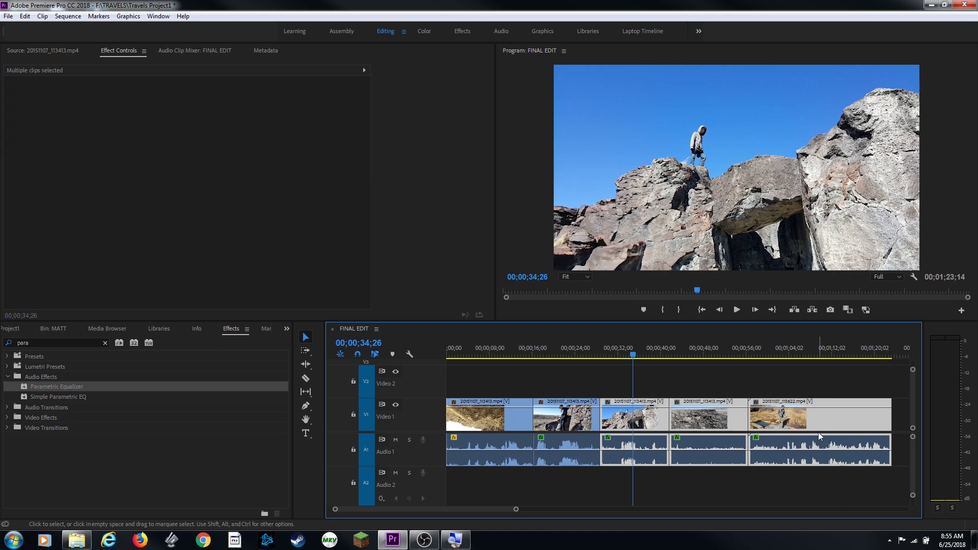
pyautogui.click(635, 450)
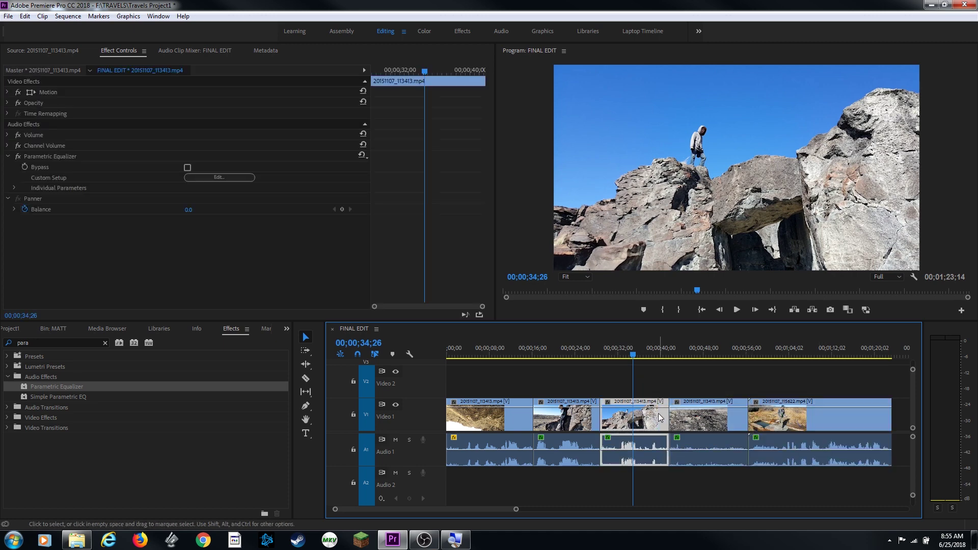
pyautogui.click(705, 450)
pyautogui.click(772, 423)
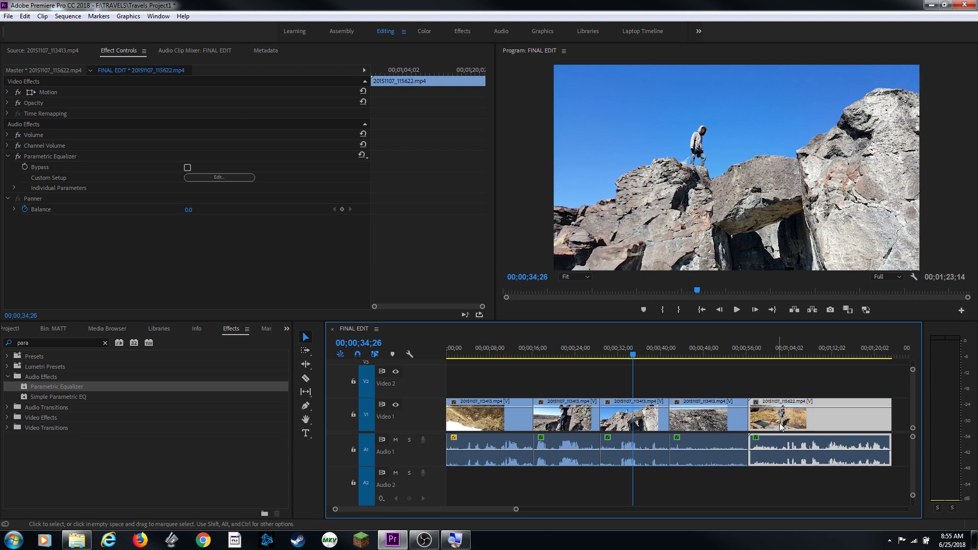
# Step: Undo the earlier paste, select the second clip, then marquee-select clips three to five
pyautogui.hotkey('ctrl', 'z')
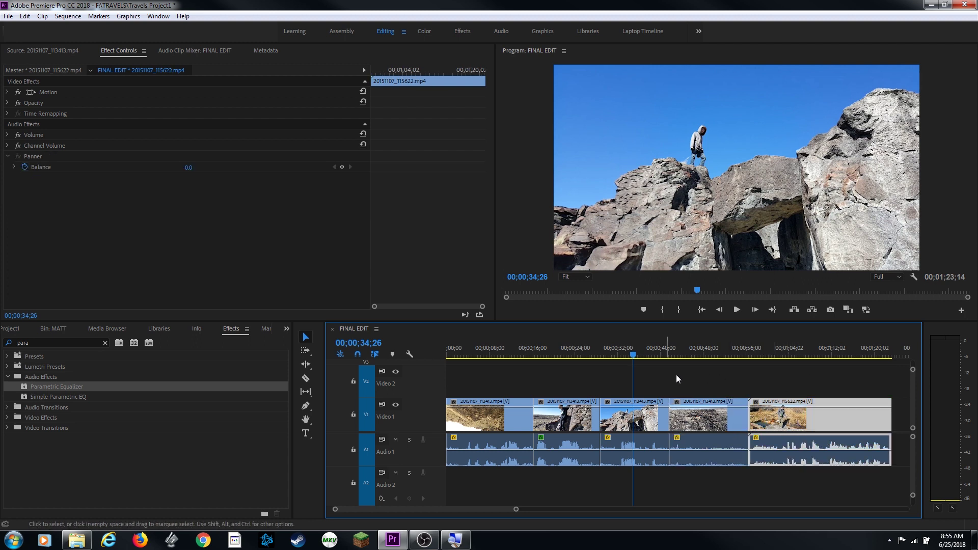
pyautogui.click(565, 420)
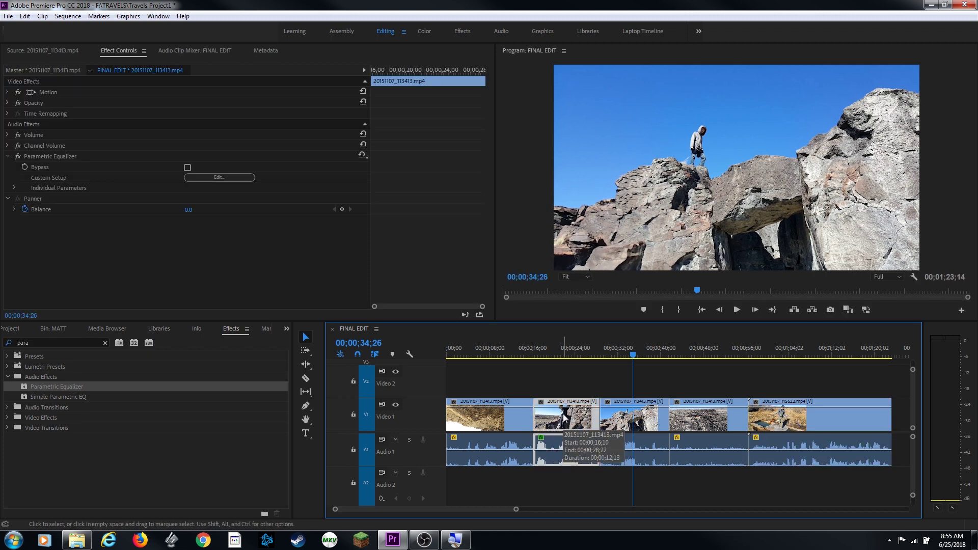
pyautogui.moveTo(622, 384); pyautogui.dragTo(789, 433)
# Step: Paste Attributes with Panner unchecked, and confirm 20151107_113413.mp4 now has the Parametric Equalizer
pyautogui.rightClick(788, 431)
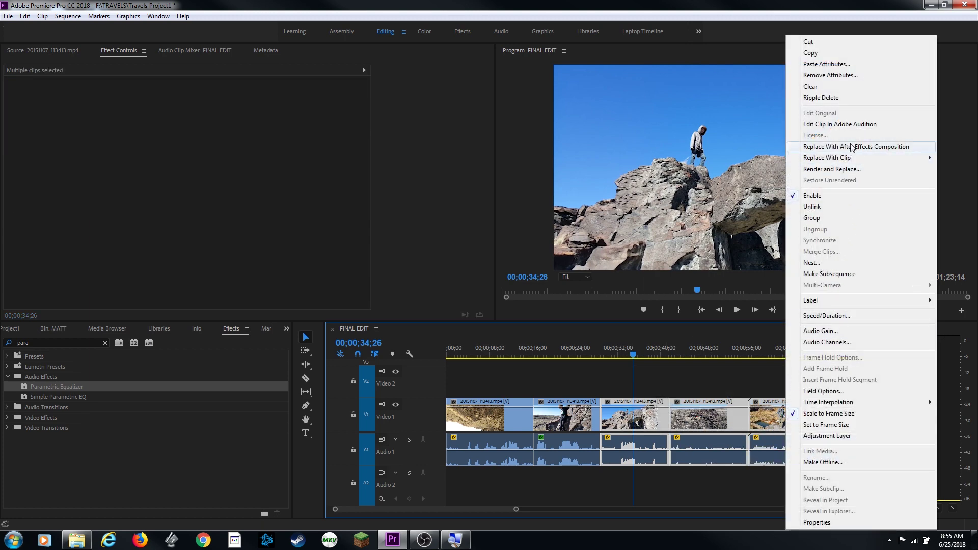
pyautogui.click(826, 64)
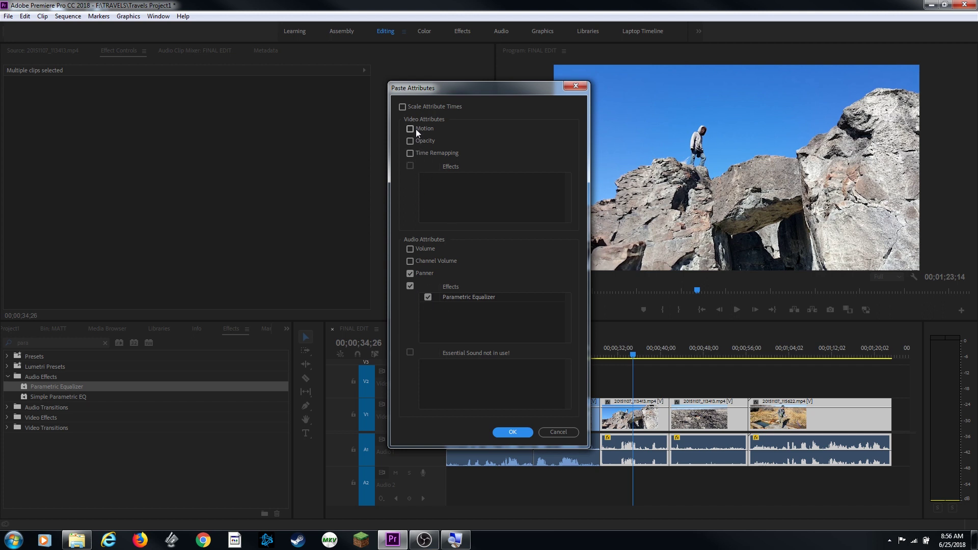
pyautogui.click(410, 274)
pyautogui.click(511, 433)
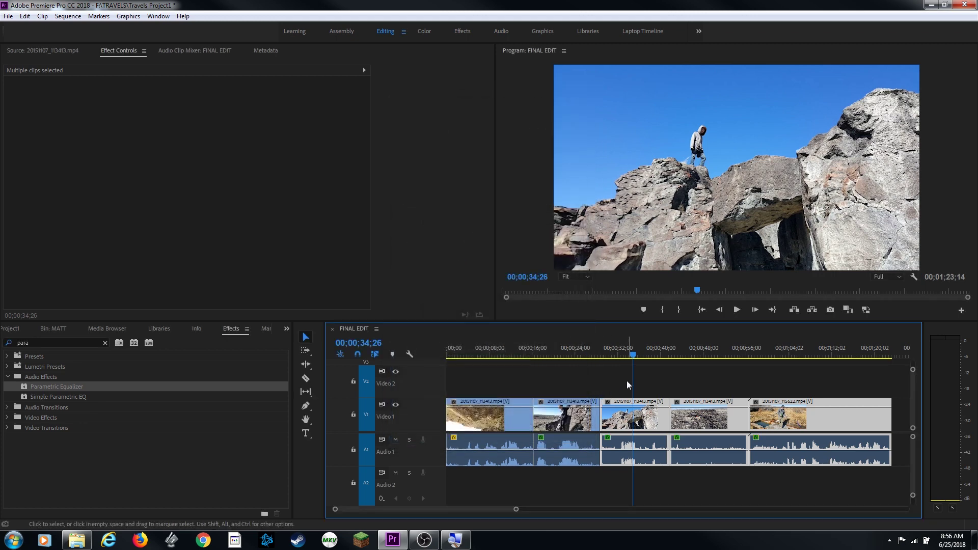
pyautogui.click(708, 449)
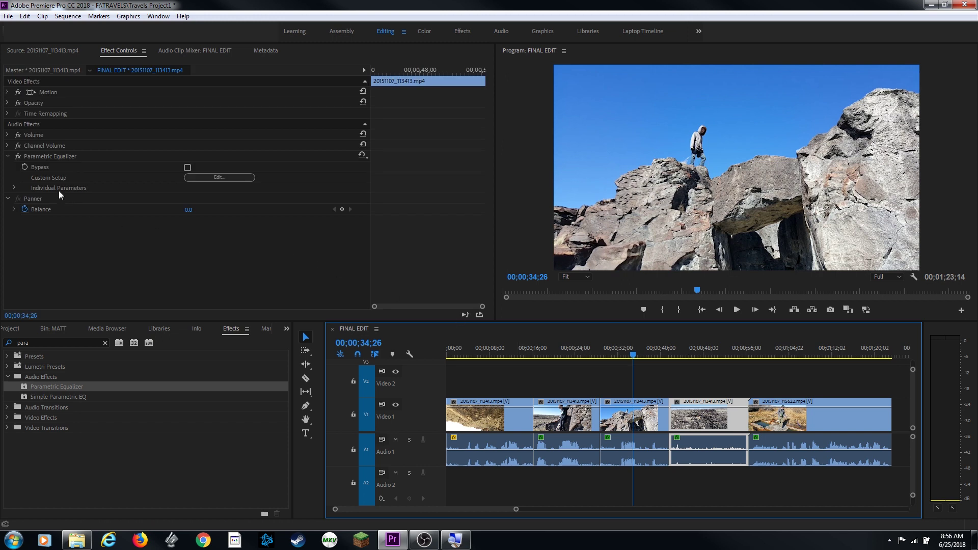
# Step: Remove all pasted attributes, including the Parametric Equalizer, from the later clips, leaving every option checked
pyautogui.click(423, 421)
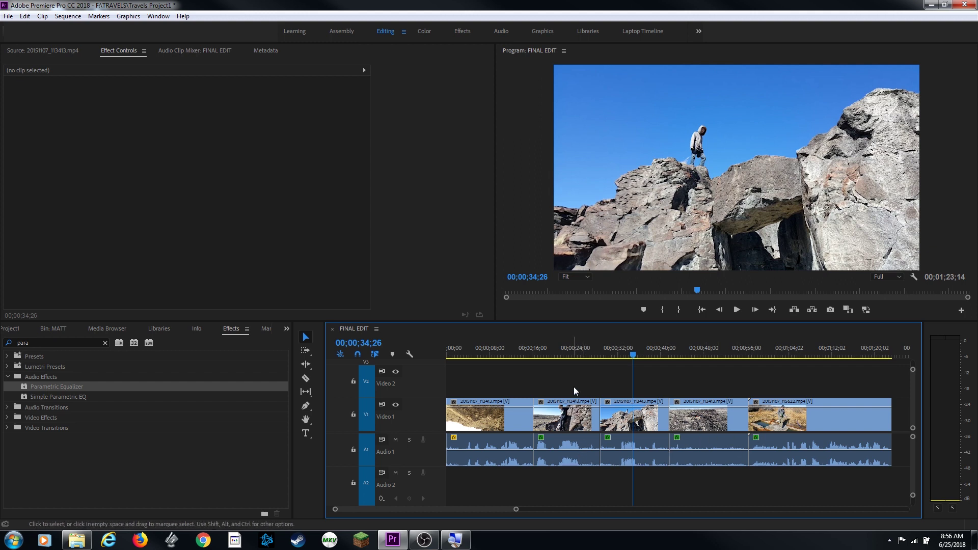
pyautogui.moveTo(571, 384); pyautogui.dragTo(786, 447)
pyautogui.rightClick(781, 421)
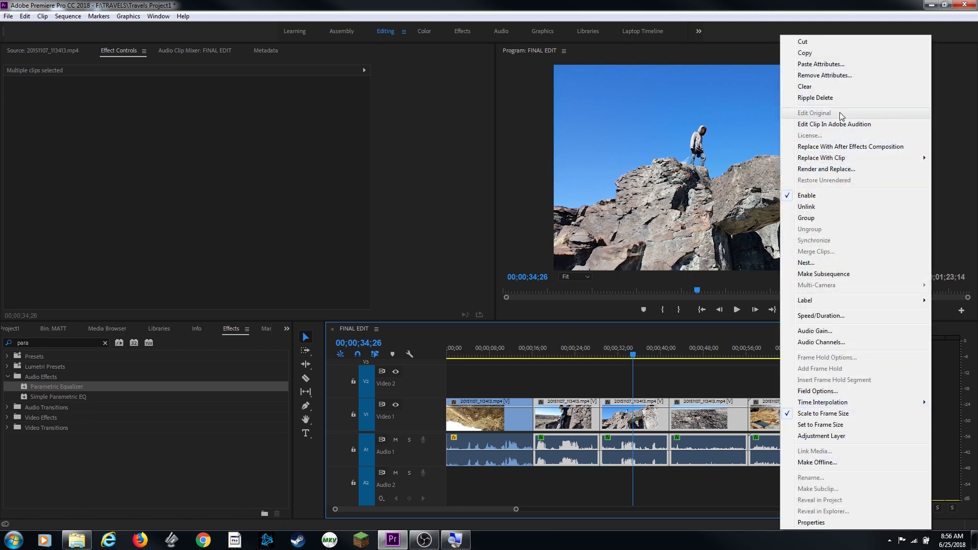
pyautogui.click(835, 74)
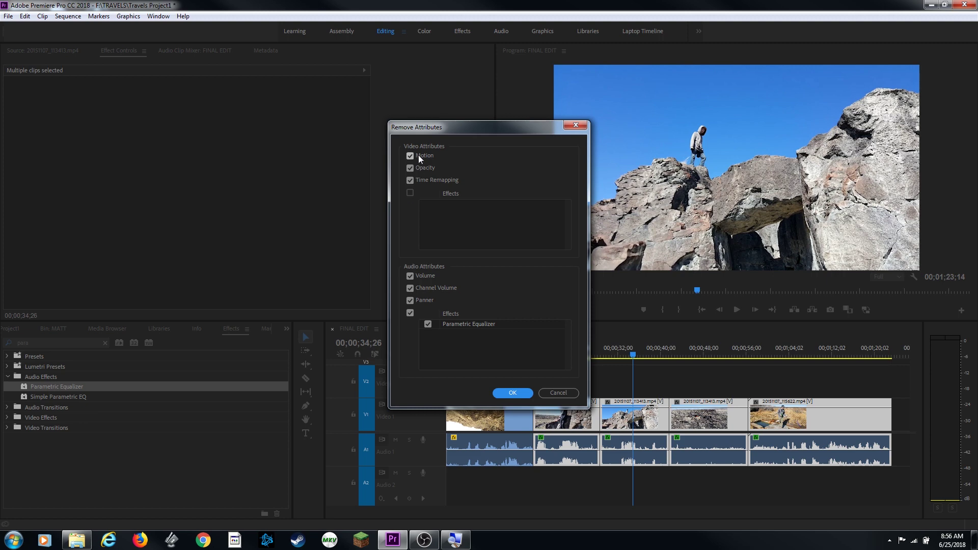
pyautogui.click(515, 394)
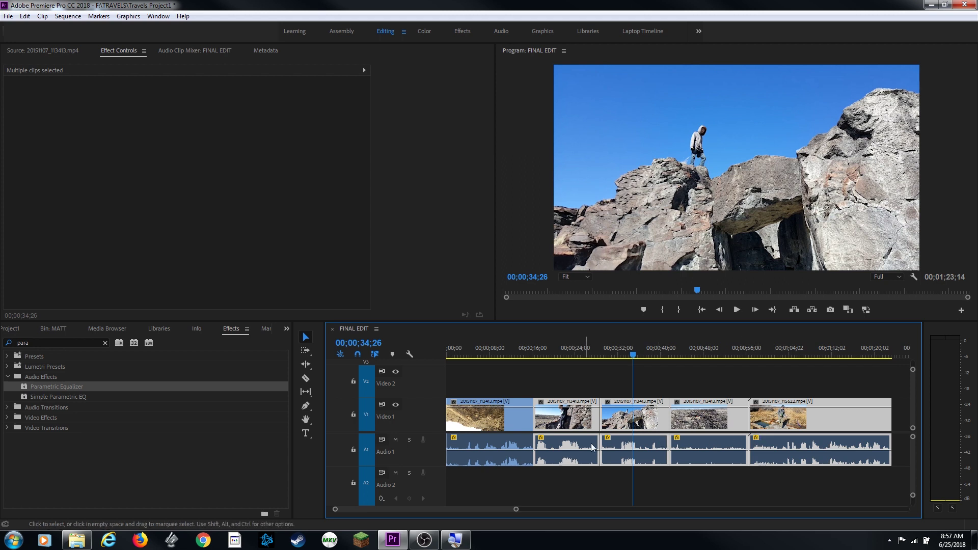
pyautogui.click(547, 378)
# Step: Apply the Parametric Equalizer to the third clip's audio, 20151107_113413.mp4
pyautogui.click(609, 415)
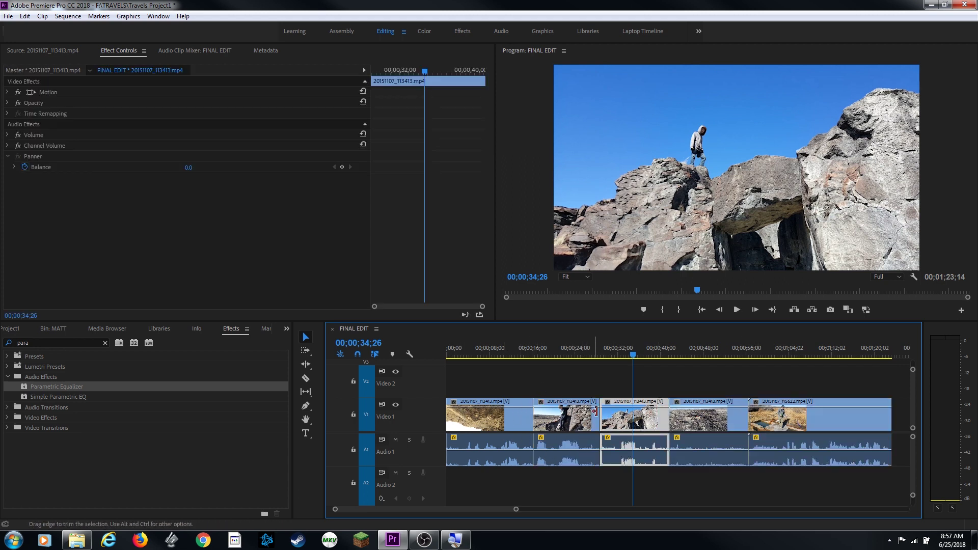
pyautogui.click(153, 415)
pyautogui.click(80, 396)
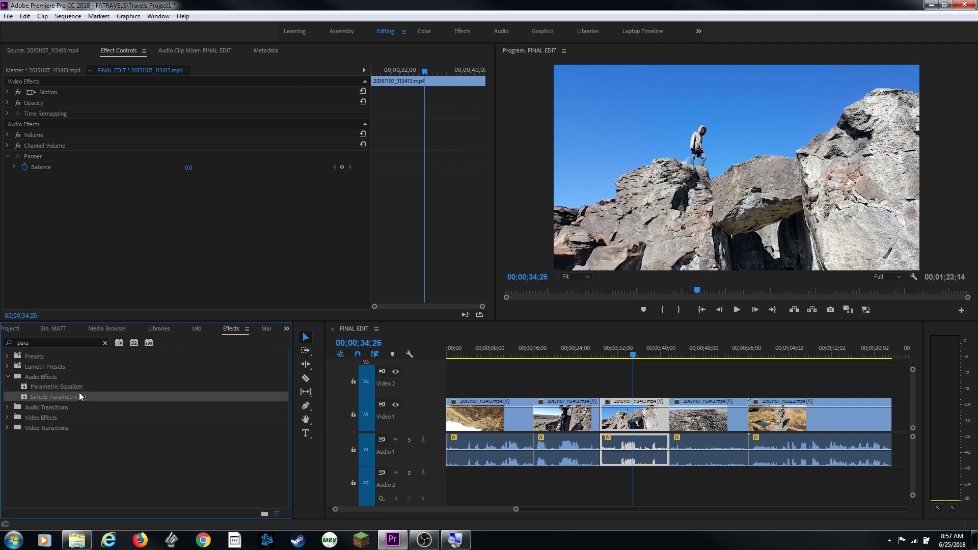
pyautogui.click(54, 385)
pyautogui.moveTo(102, 387); pyautogui.dragTo(634, 449)
# Step: Set the equalizer to the Generic Hi-Pass preset and clear the effects search box
pyautogui.click(219, 177)
pyautogui.click(367, 166)
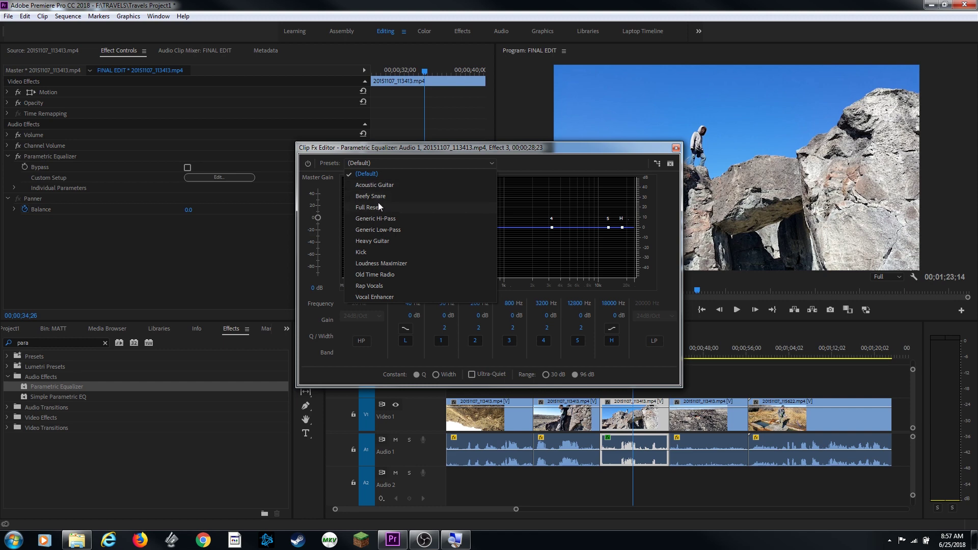
pyautogui.click(390, 222)
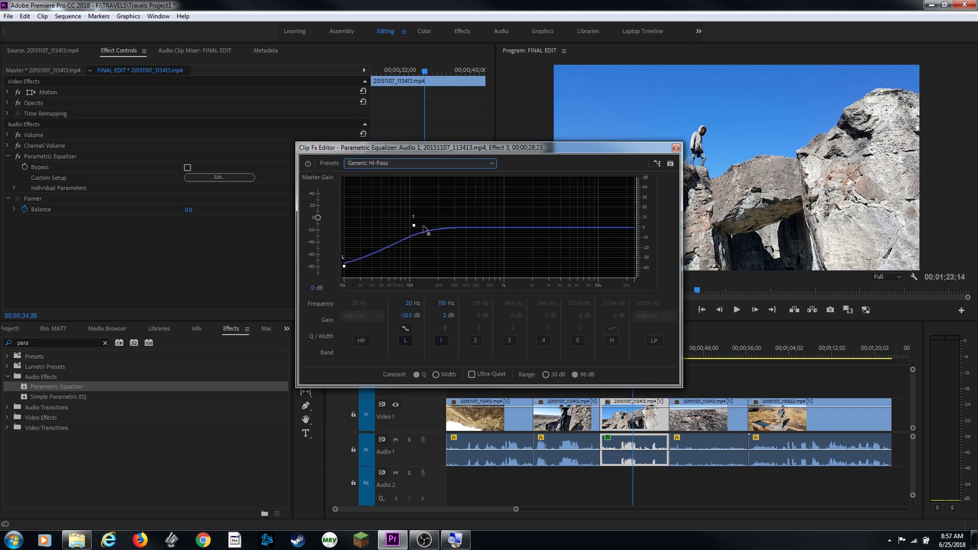
pyautogui.click(676, 149)
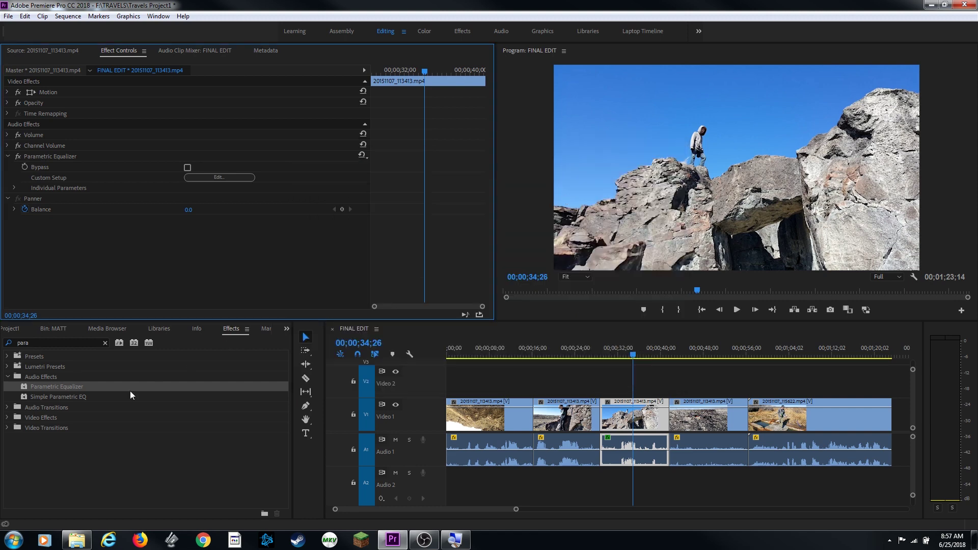
pyautogui.click(105, 343)
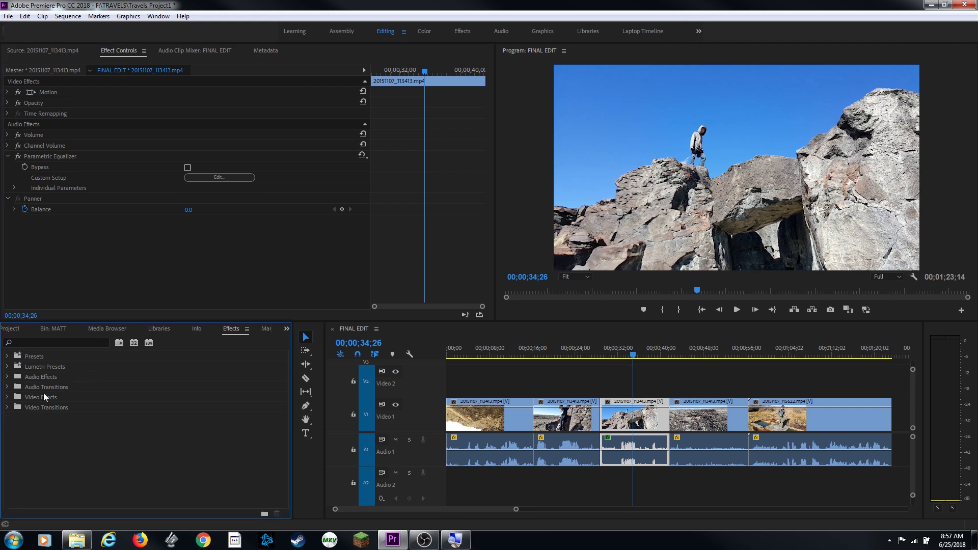
pyautogui.click(51, 340)
# Step: Search effects for 'reve' and apply Studio Reverb to the third clip's audio
pyautogui.write('rever')
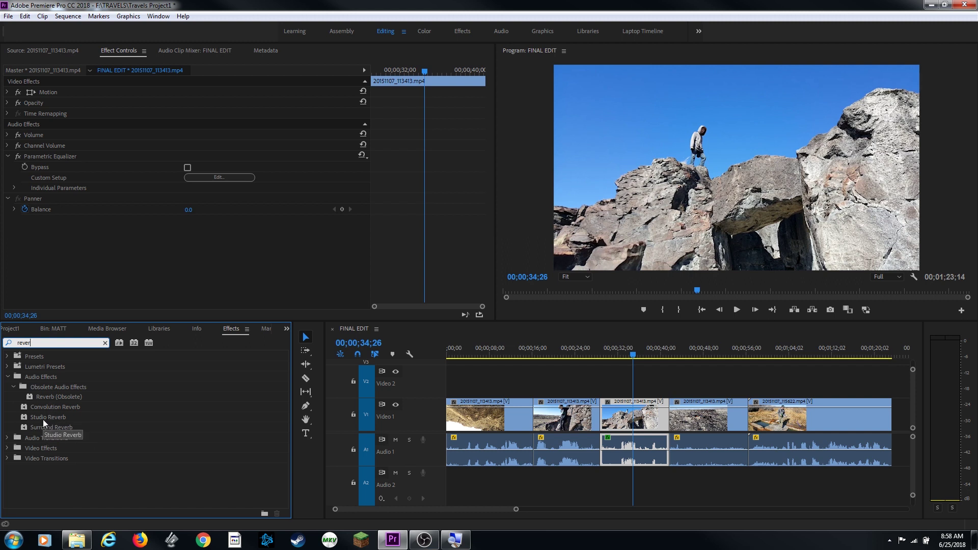
pyautogui.click(43, 420)
pyautogui.moveTo(29, 414); pyautogui.dragTo(635, 443)
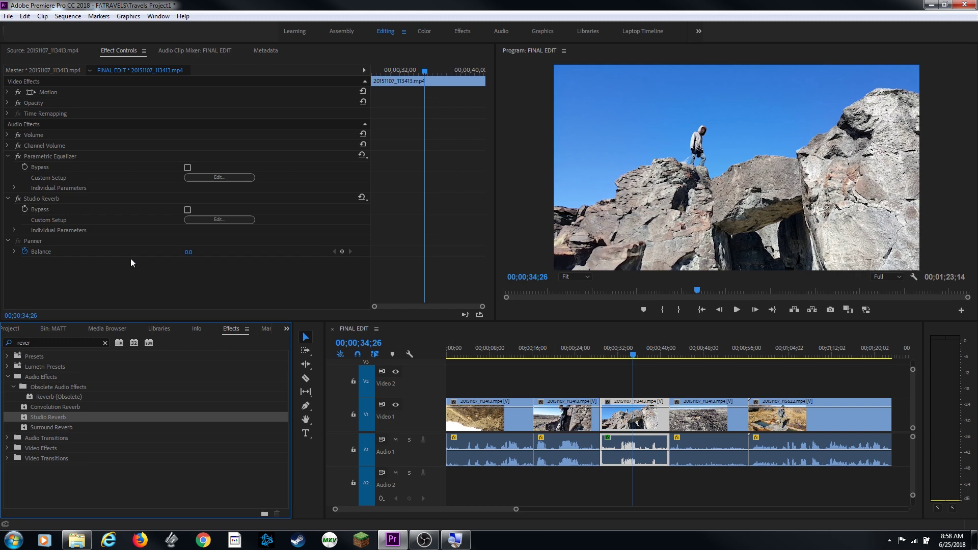
# Step: Pick the Vocal Reverb (large) preset for the reverb and scrub the playhead to about 00;00;30;15
pyautogui.click(220, 220)
pyautogui.click(489, 181)
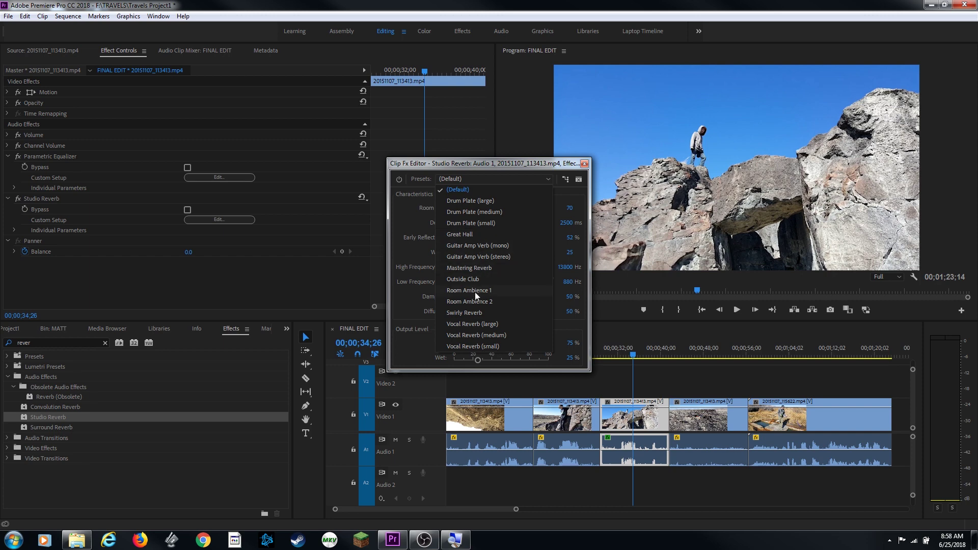
pyautogui.click(473, 323)
pyautogui.click(585, 163)
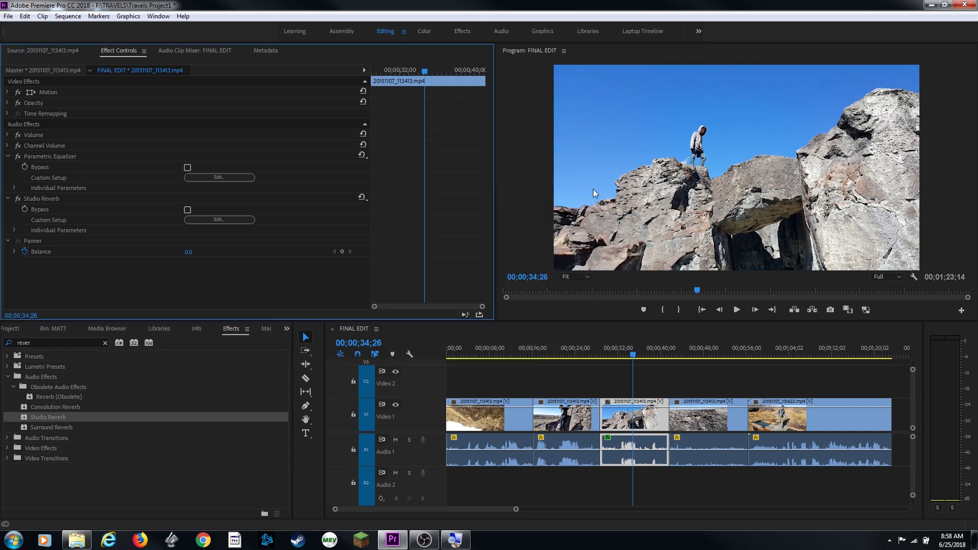
pyautogui.moveTo(634, 354); pyautogui.dragTo(610, 354)
# Step: Play the third clip from about 00;00;30;15, stopping at 00;00;36;05
pyautogui.press('space')
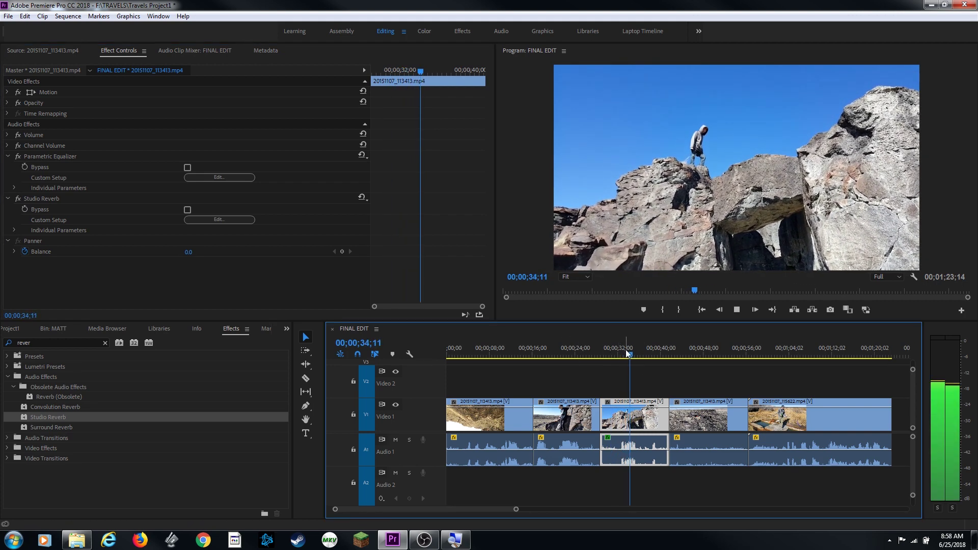
pyautogui.press('space')
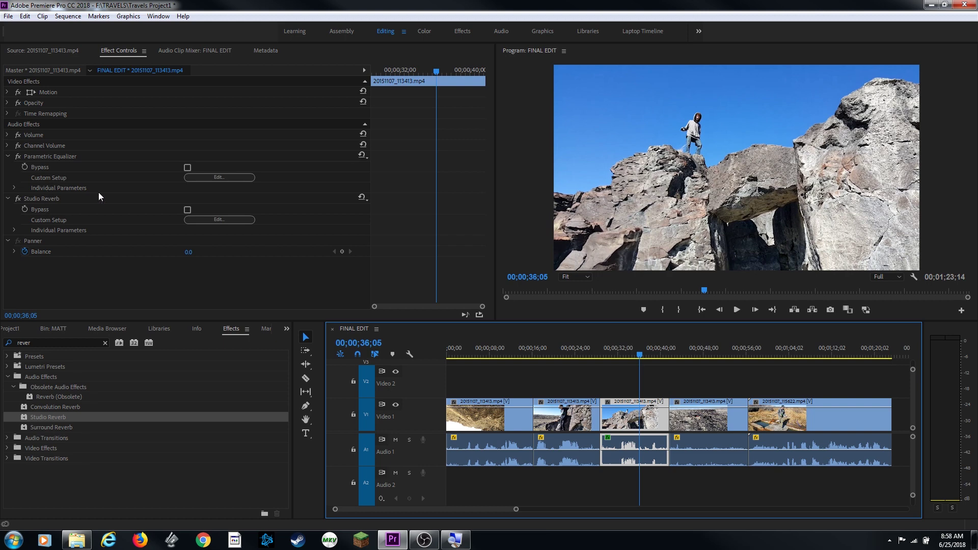
# Step: Paste the Parametric Equalizer and Studio Reverb attributes onto the fourth clip
pyautogui.click(724, 414)
pyautogui.rightClick(701, 415)
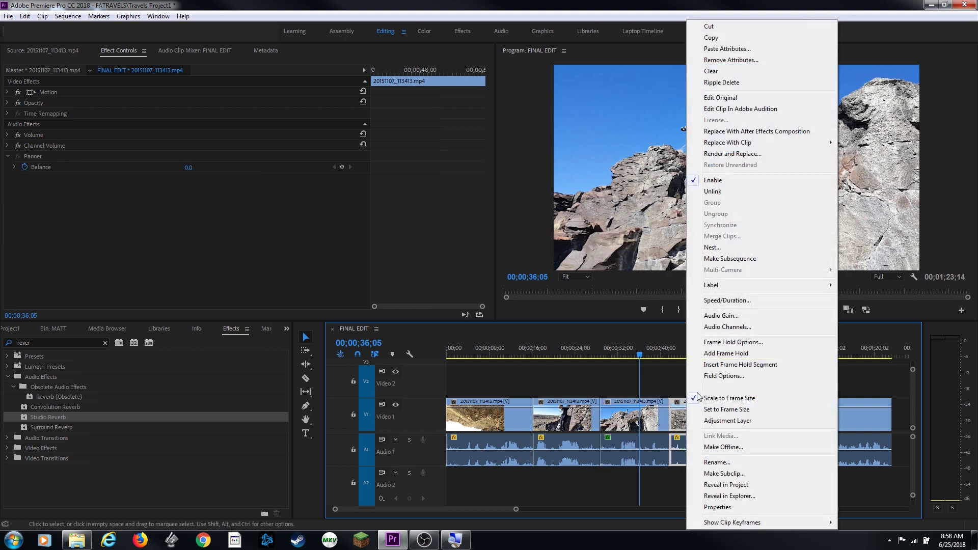
pyautogui.click(733, 50)
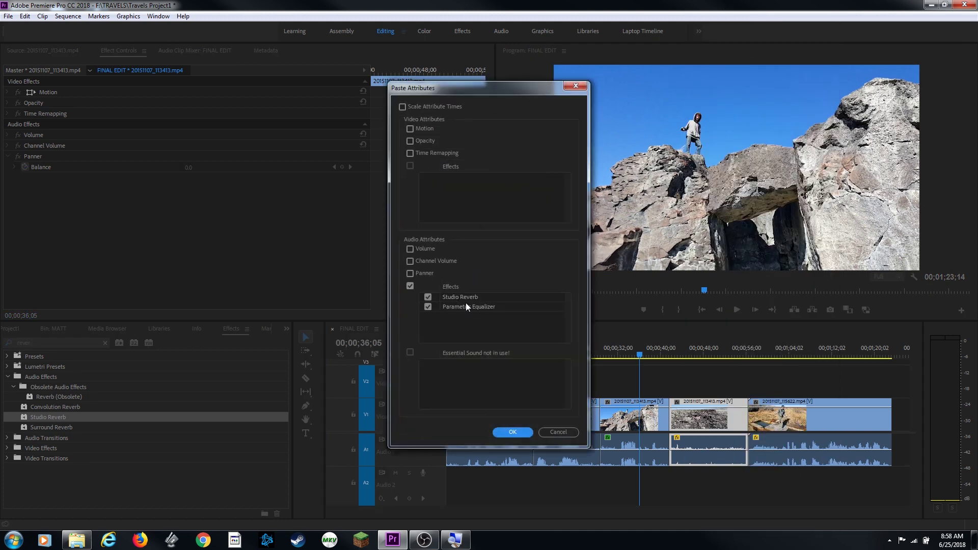
pyautogui.click(517, 432)
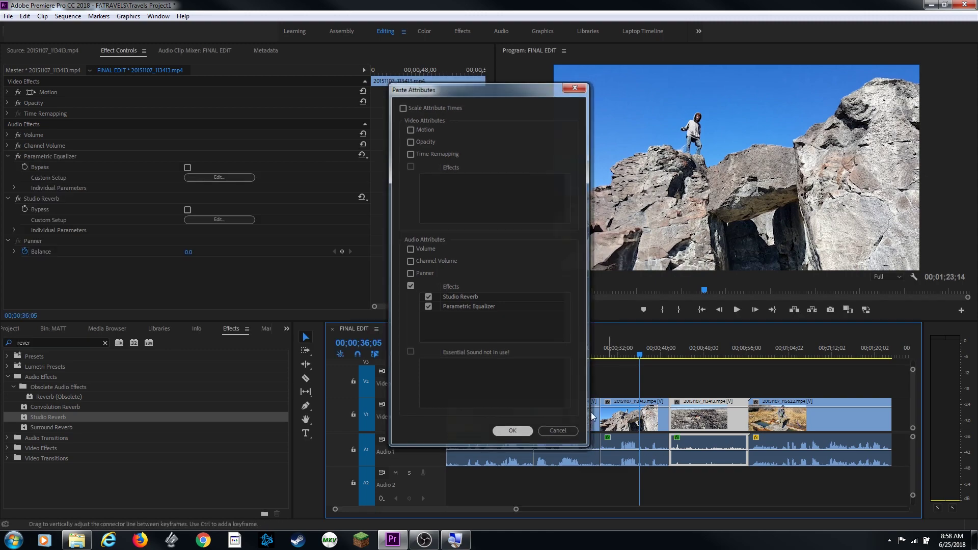
# Step: Play the fourth clip from 00;00;46;03 to check the pasted effects
pyautogui.click(693, 357)
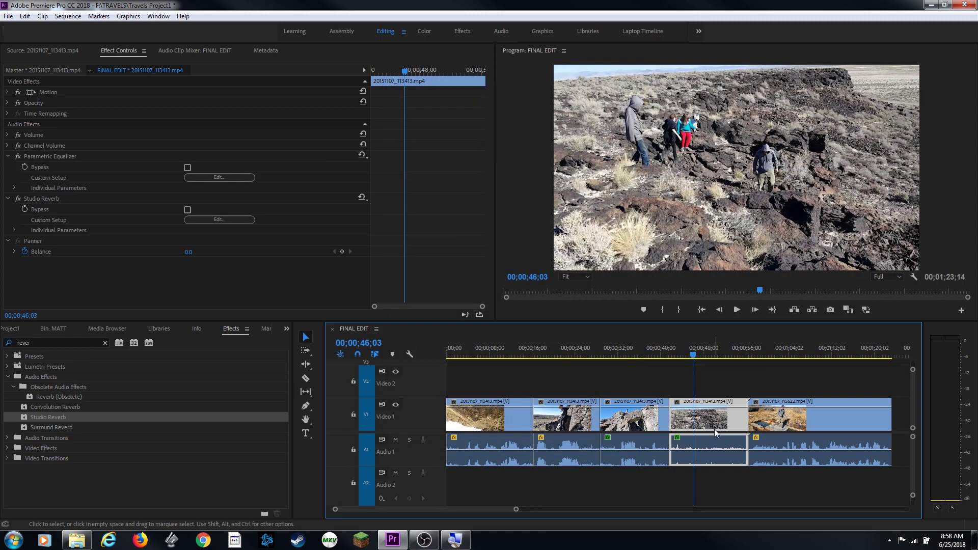
pyautogui.press('space')
pyautogui.hscroll(1, 696, 380)
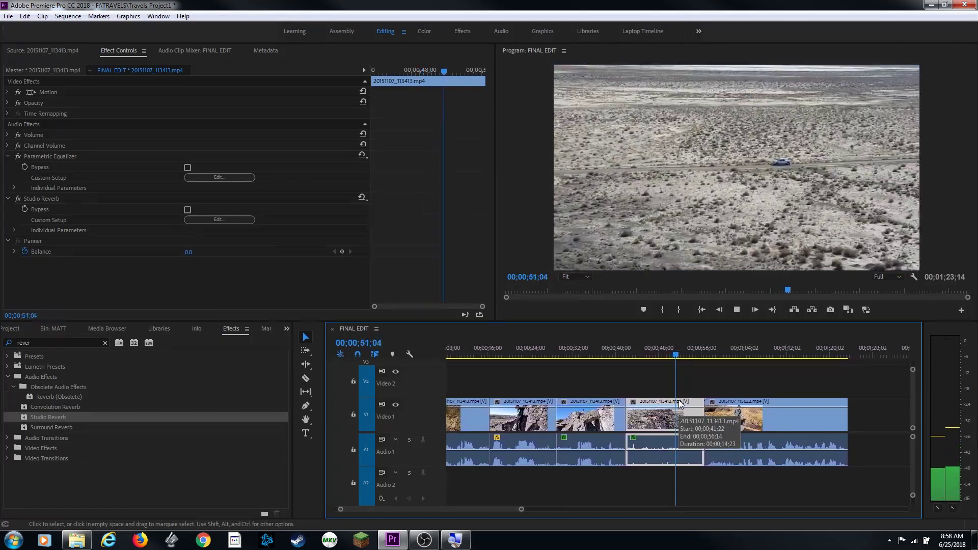
pyautogui.press('space')
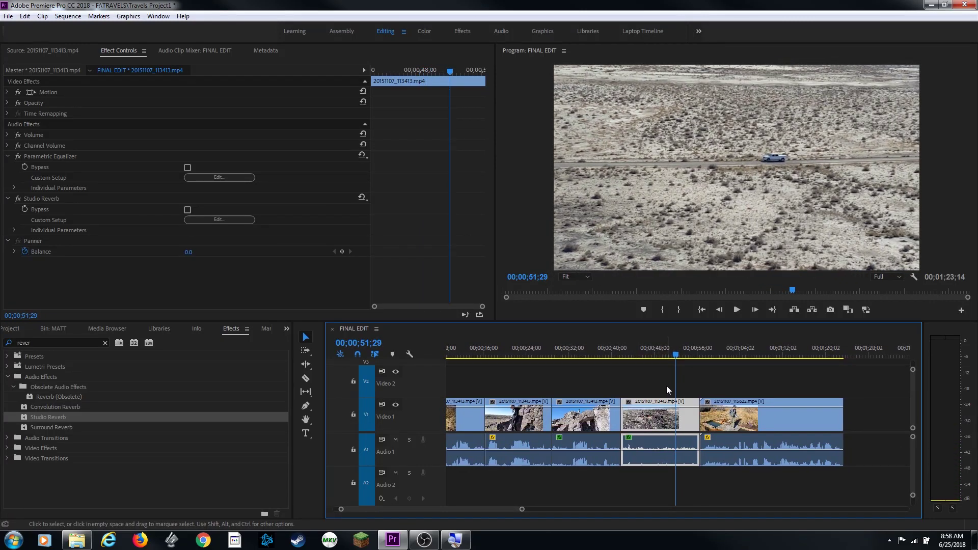
pyautogui.click(410, 395)
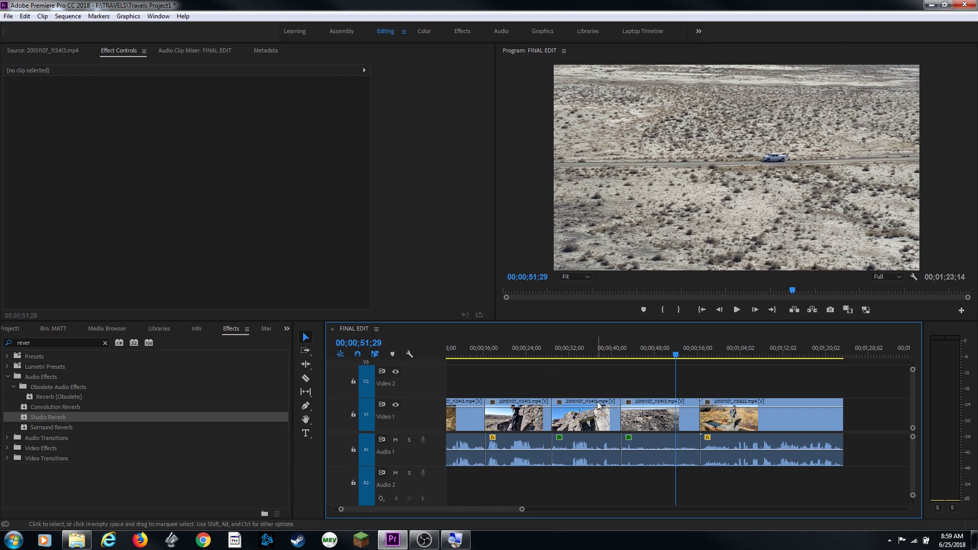